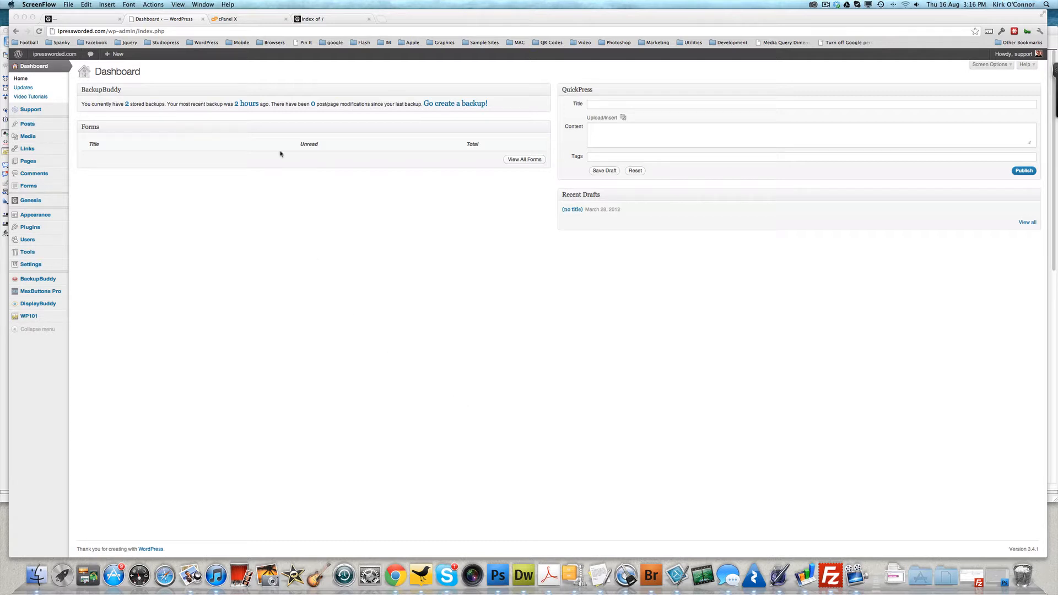
# Switch to the cPanel account and open its MySQL Databases page from the cPanel home page
pyautogui.click(250, 20)
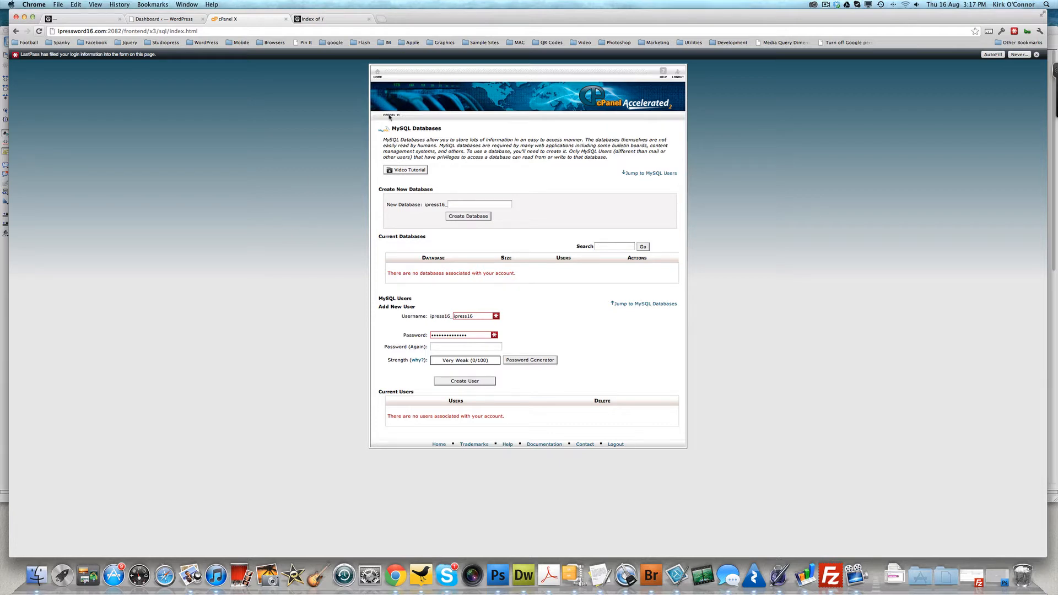
pyautogui.click(377, 75)
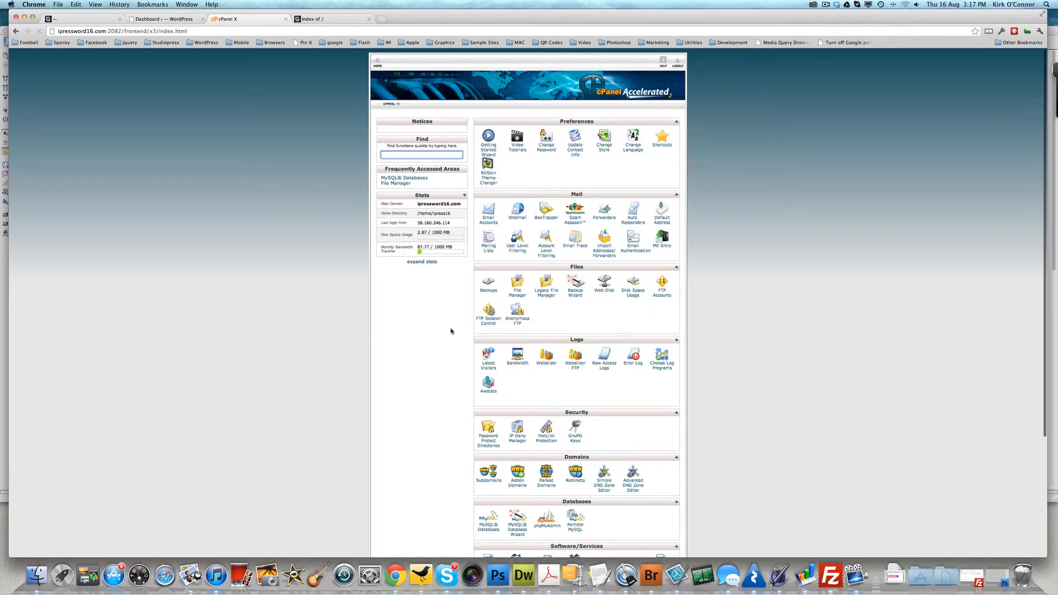
pyautogui.scroll(-4, 450, 331)
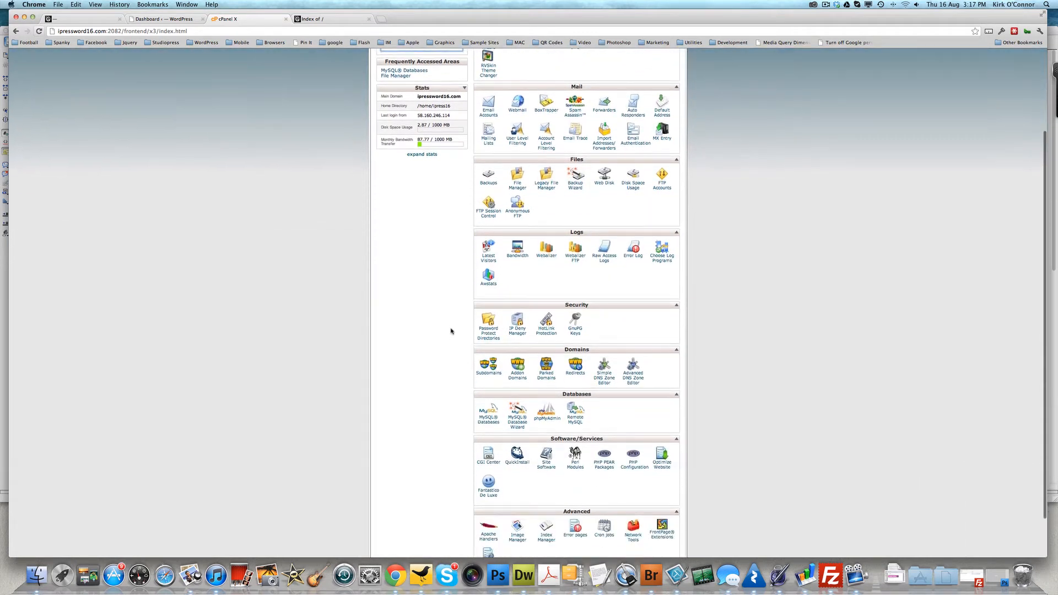
pyautogui.click(487, 420)
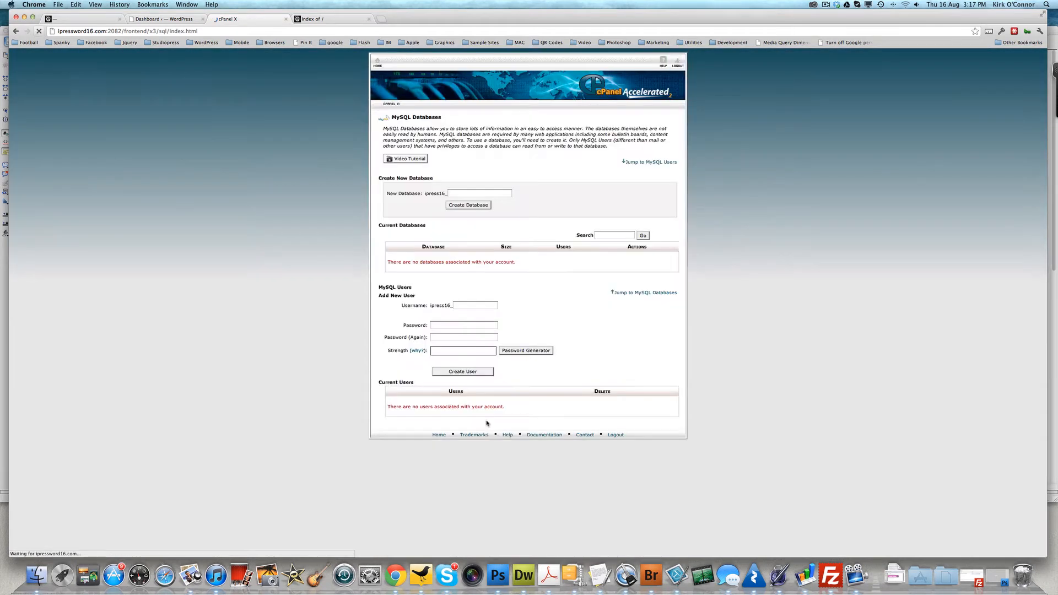
# Create a new MySQL database with the name ipress after the account prefix and return to the database overview
pyautogui.click(457, 202)
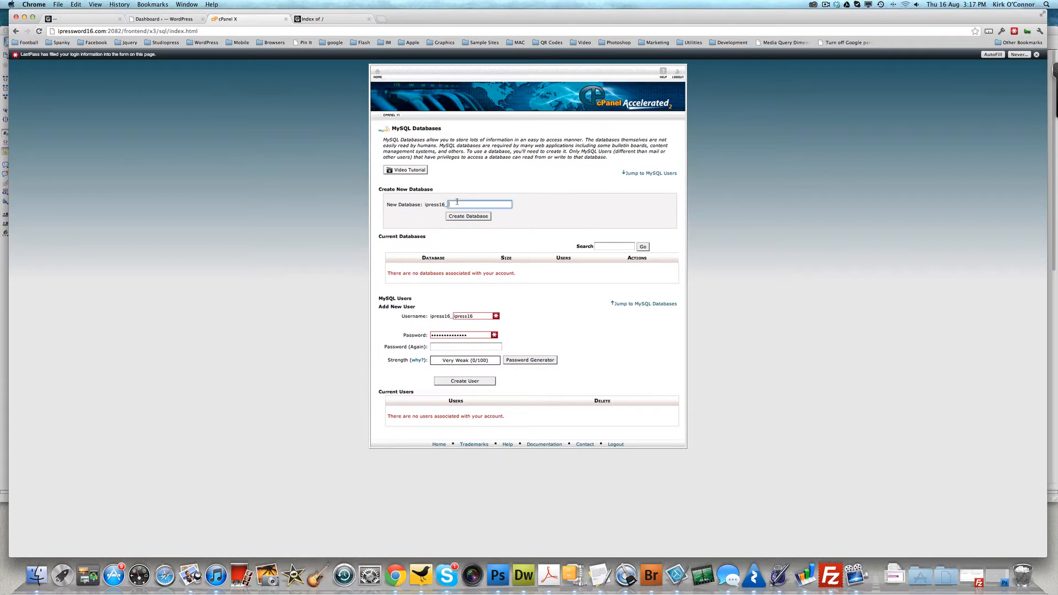
pyautogui.write('ipress')
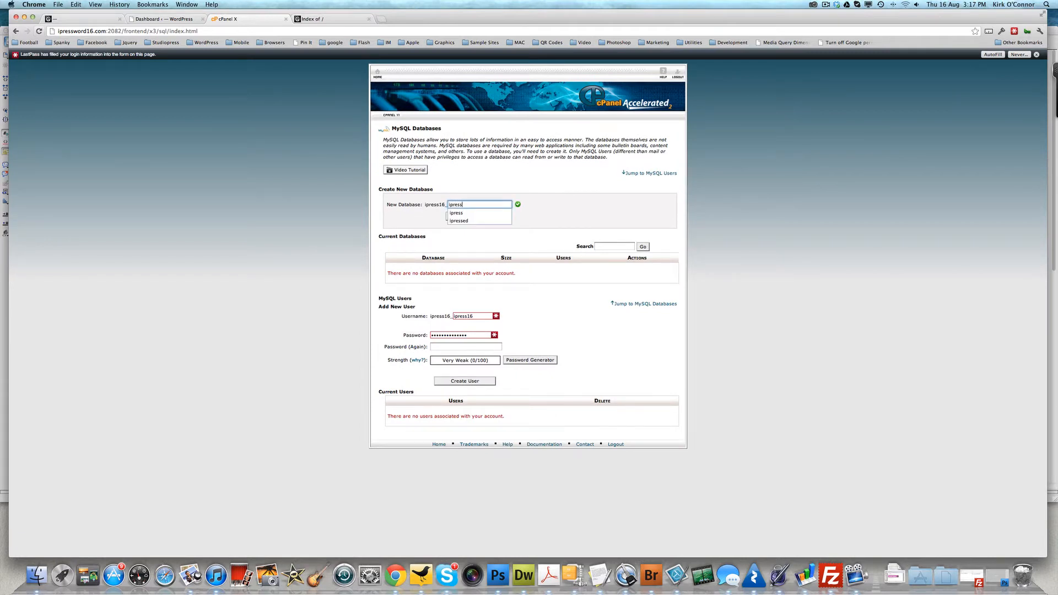
pyautogui.press('Escape')
pyautogui.click(475, 216)
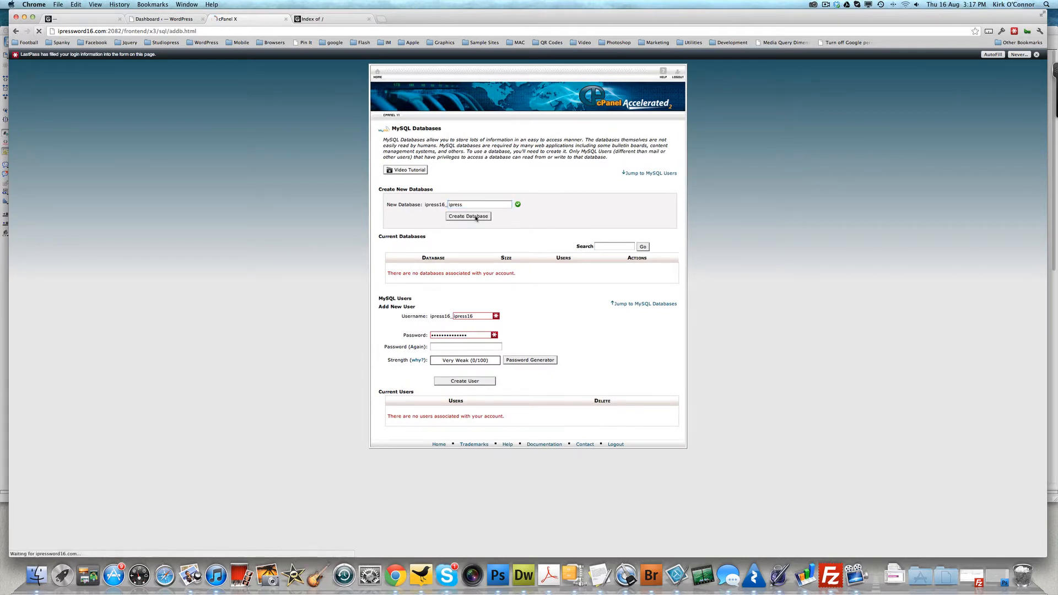
pyautogui.click(529, 157)
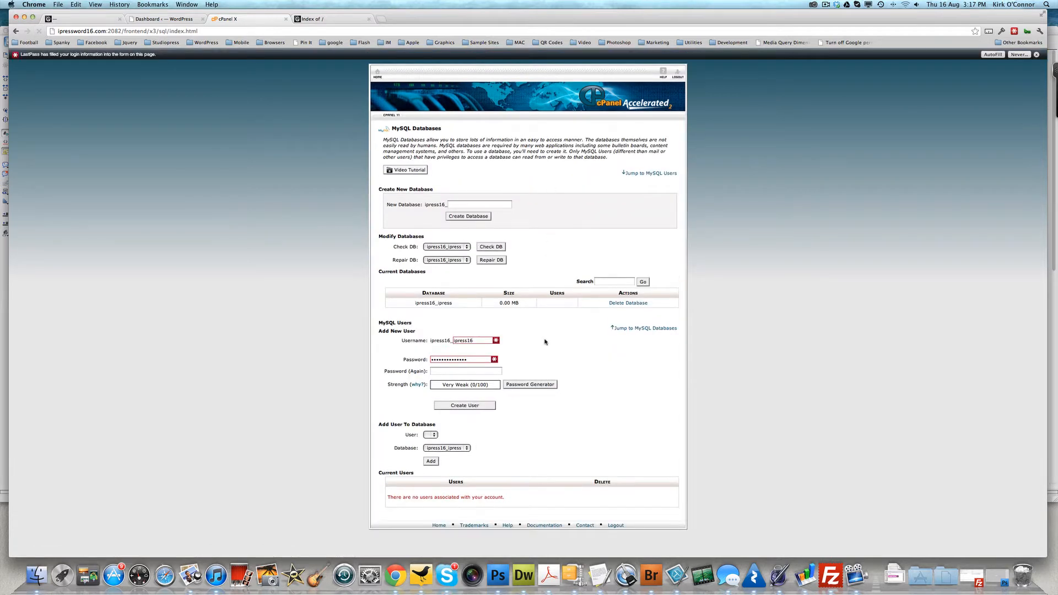
# Create a MySQL user with the name ipress after the prefix, entering and repeating the user's password, and return to the overview
pyautogui.click(480, 340)
pyautogui.press('BackSpace')
pyautogui.press('BackSpace')
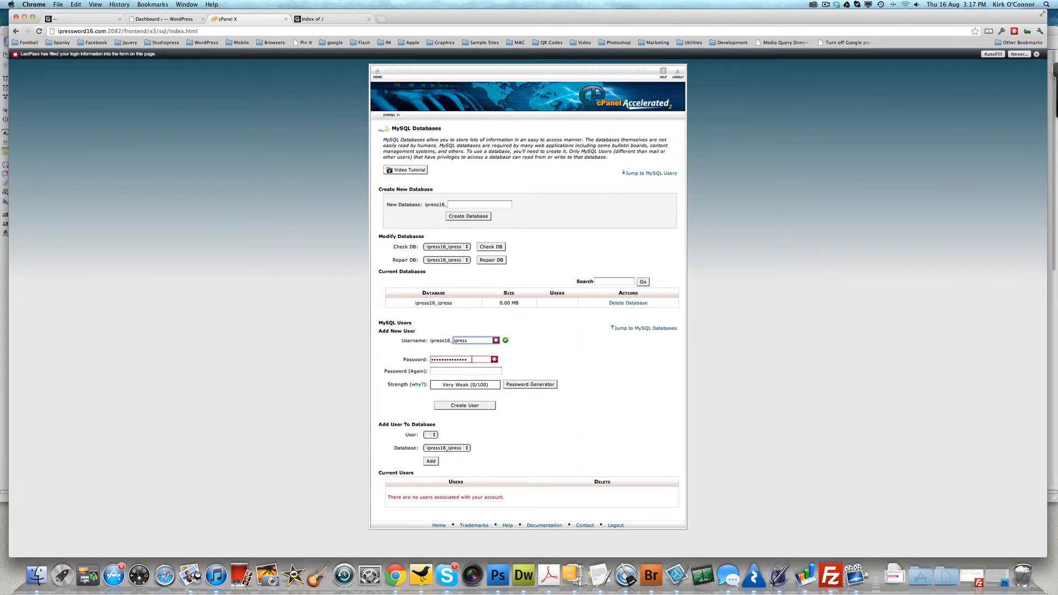
pyautogui.press('Tab')
pyautogui.press('BackSpace')
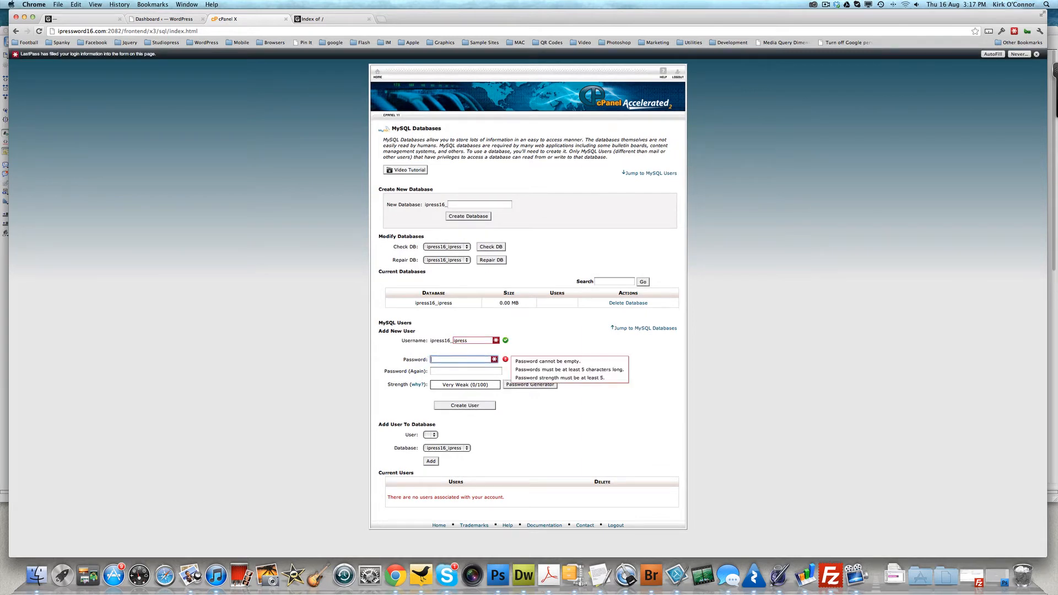
pyautogui.write('••••')
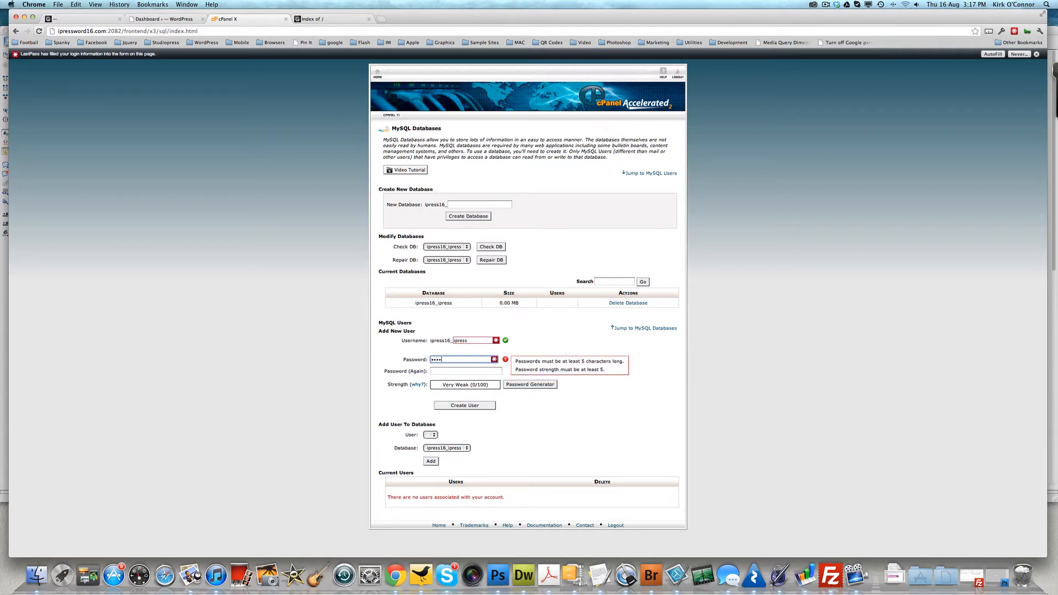
pyautogui.write('•••')
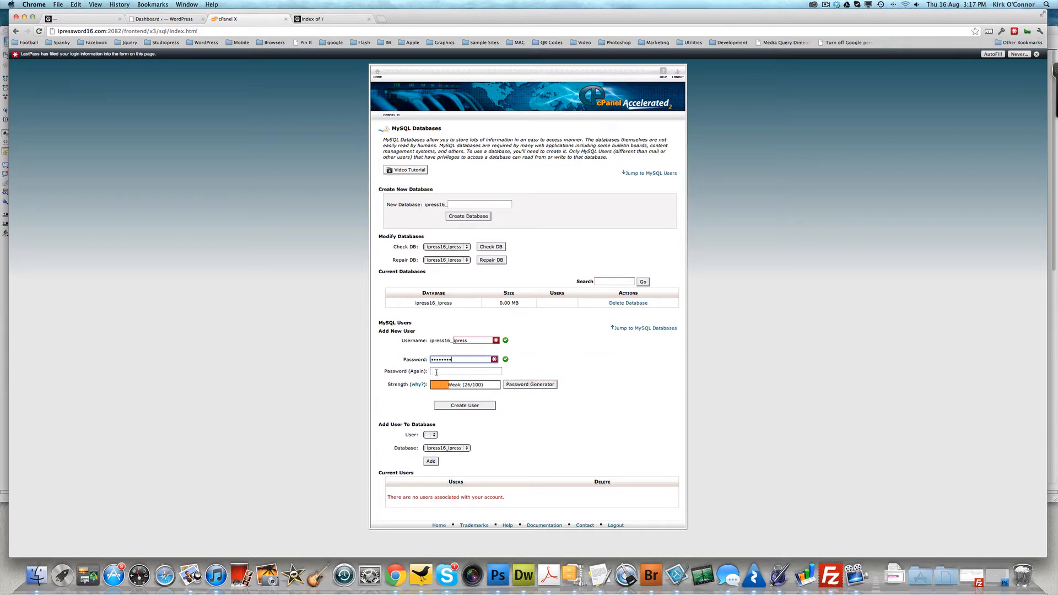
pyautogui.click(437, 372)
pyautogui.write('•')
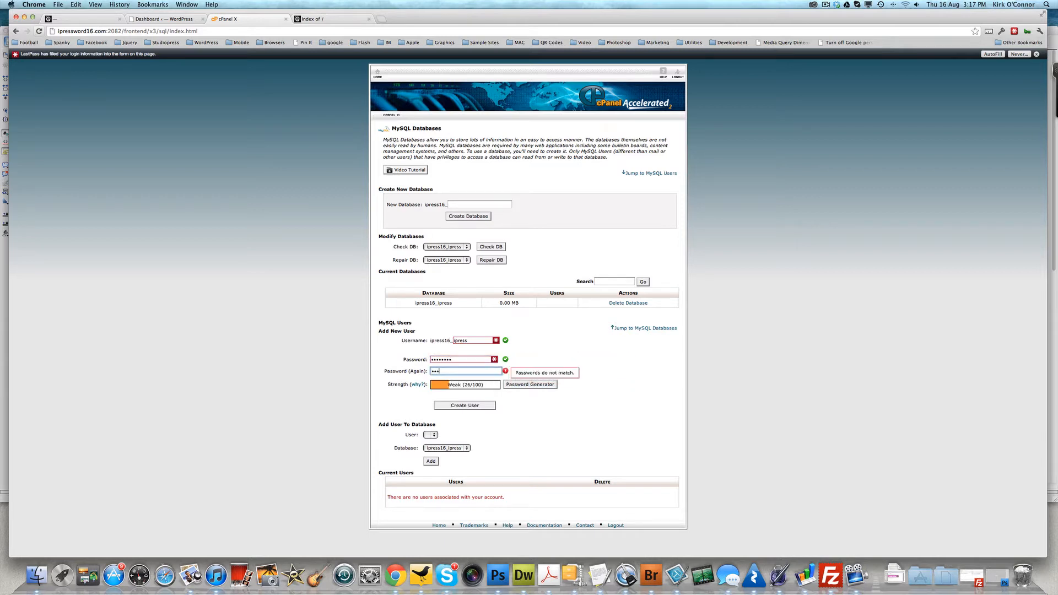
pyautogui.write('•••••••')
pyautogui.click(470, 407)
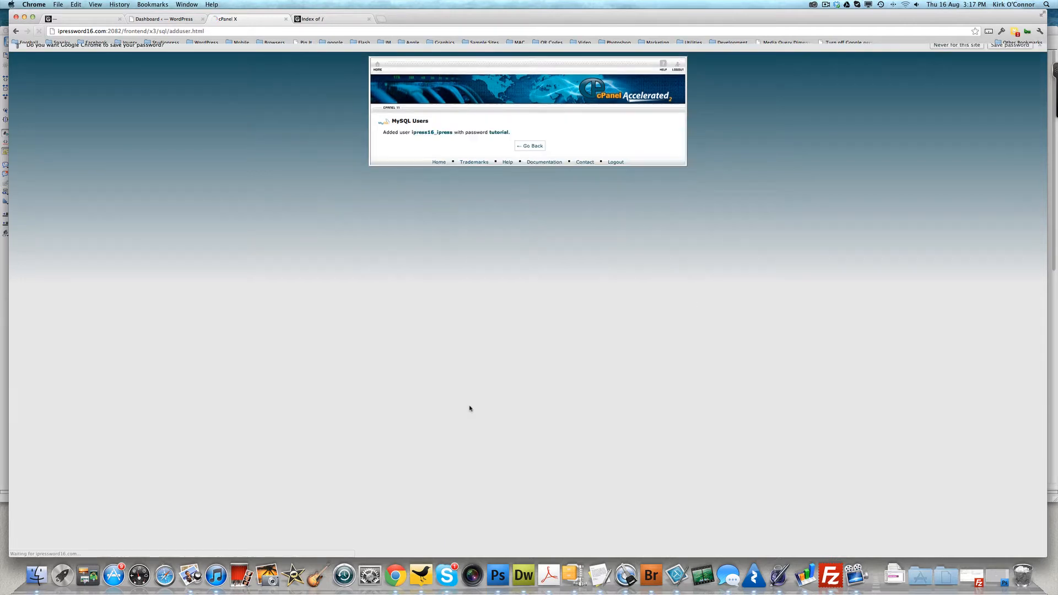
pyautogui.click(533, 169)
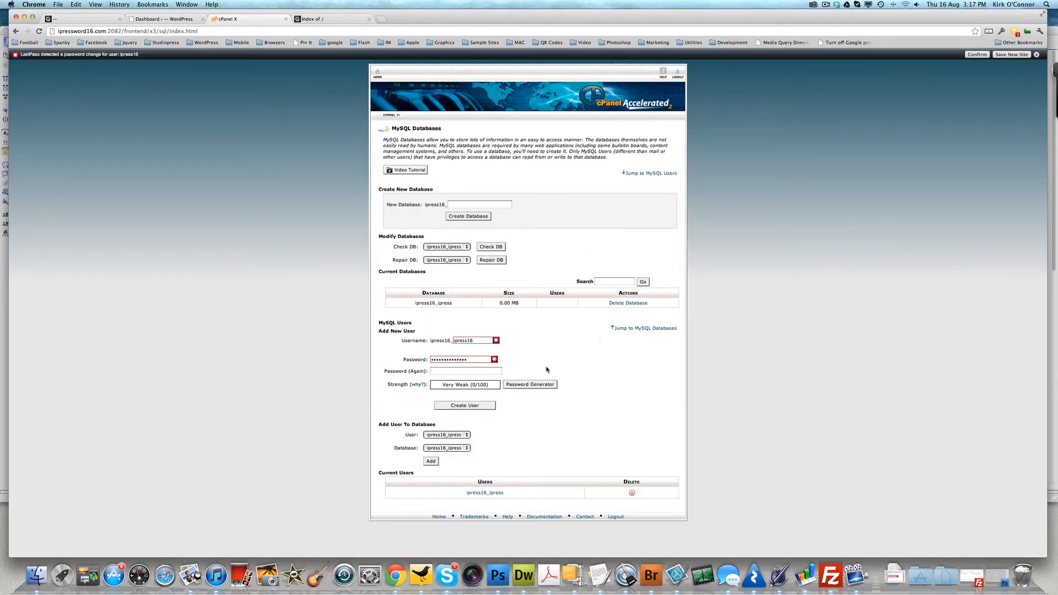
# Add the new user to the ipress16_ipress database with all privileges and return to the database overview
pyautogui.click(431, 461)
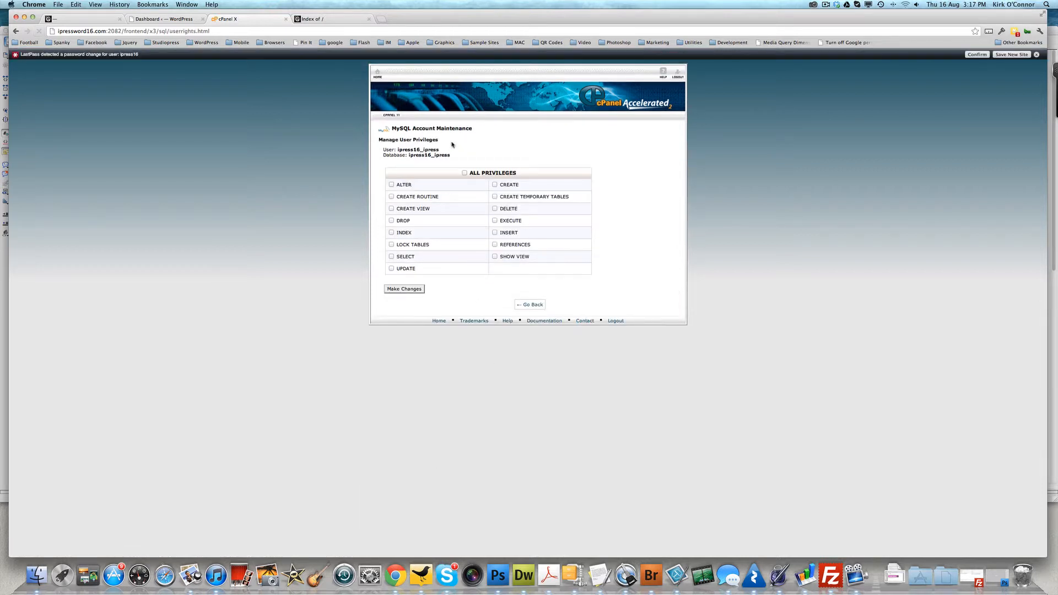
pyautogui.click(465, 173)
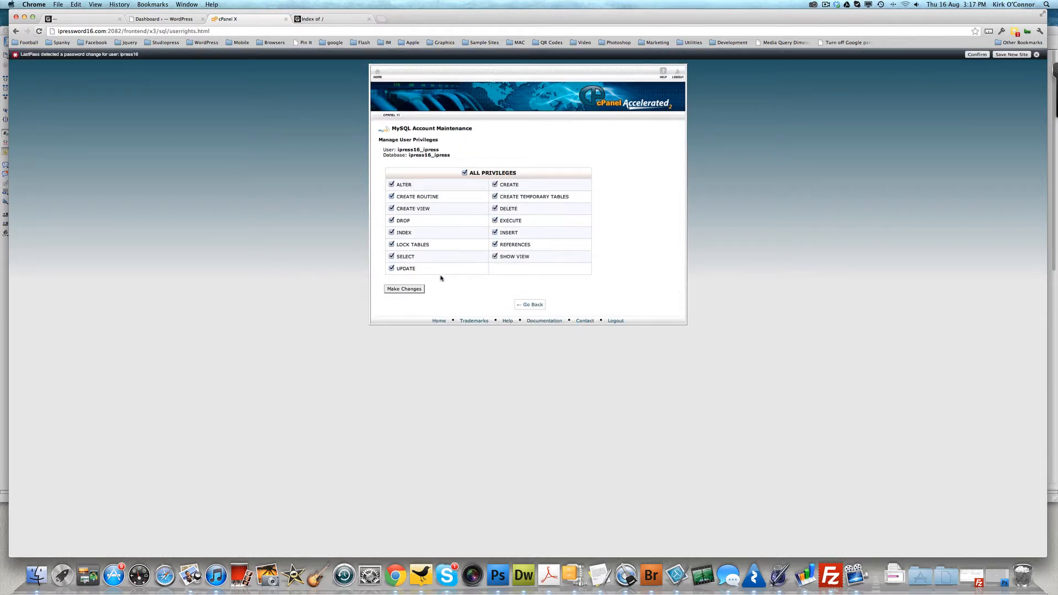
pyautogui.click(412, 291)
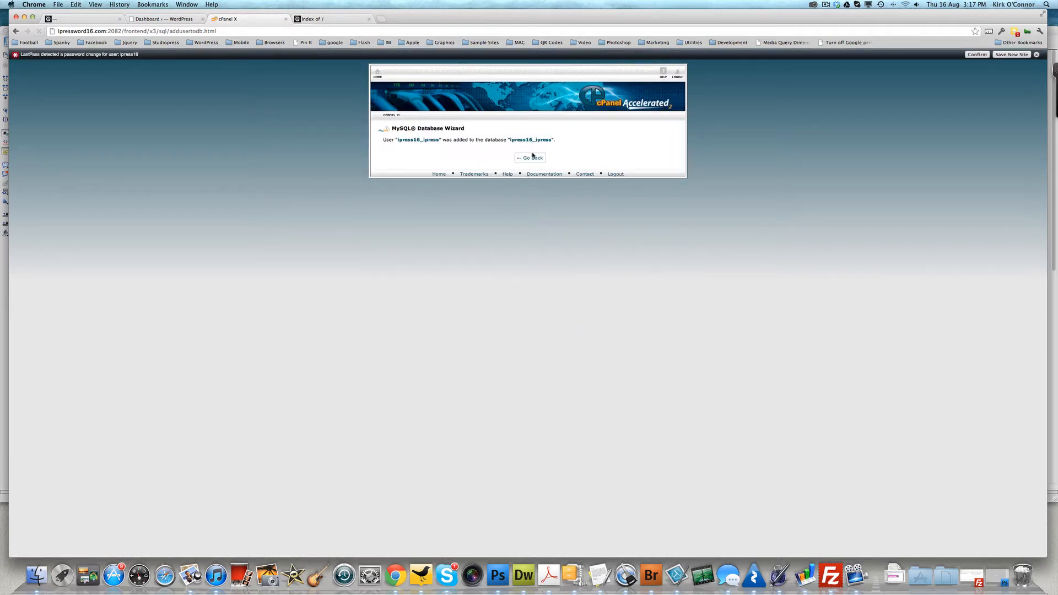
pyautogui.click(531, 158)
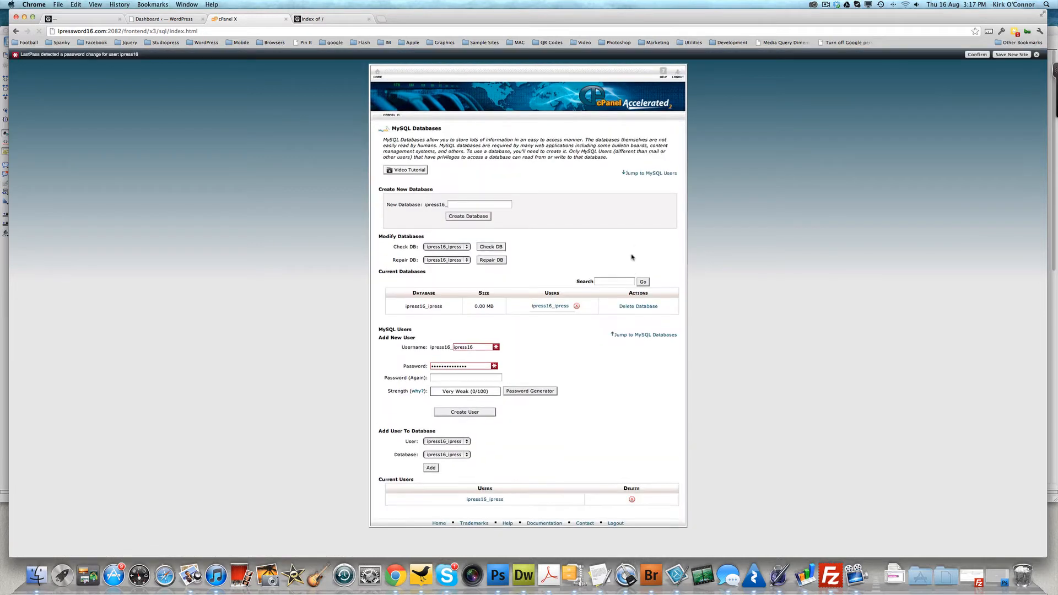
# Look over the ipressworded.com front page, and delete all local backup archives in its BackupBuddy backup page
pyautogui.click(104, 20)
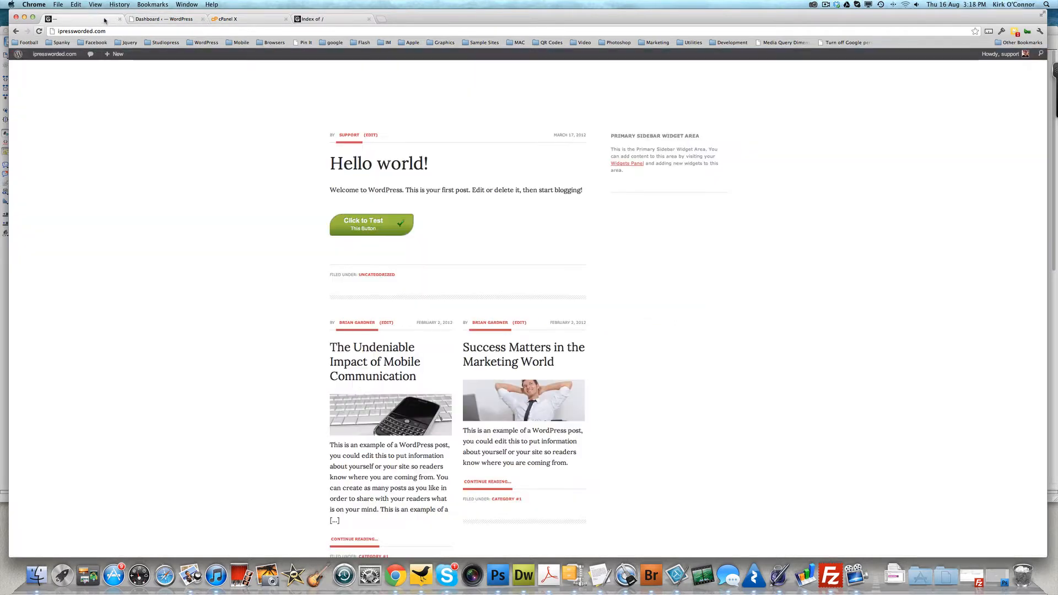
pyautogui.scroll(-2, 470, 256)
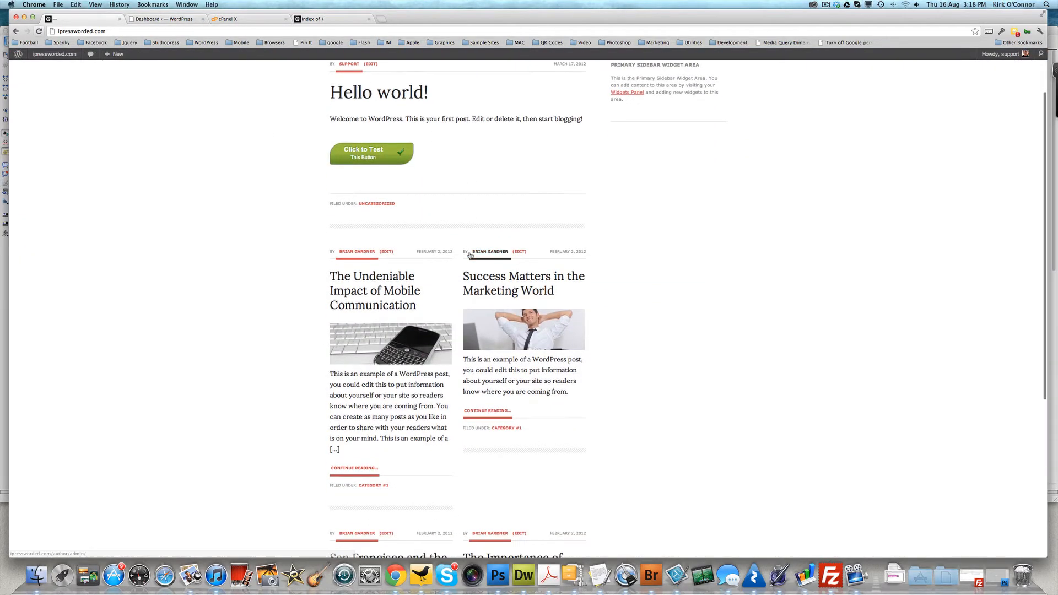
pyautogui.scroll(2, 470, 255)
pyautogui.click(180, 22)
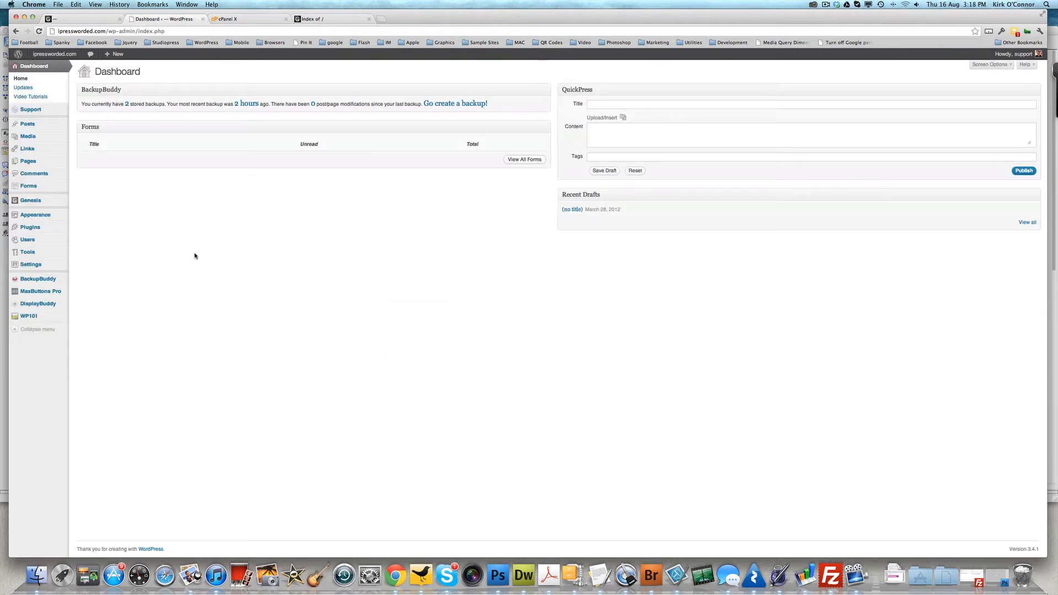
pyautogui.moveTo(44, 282)
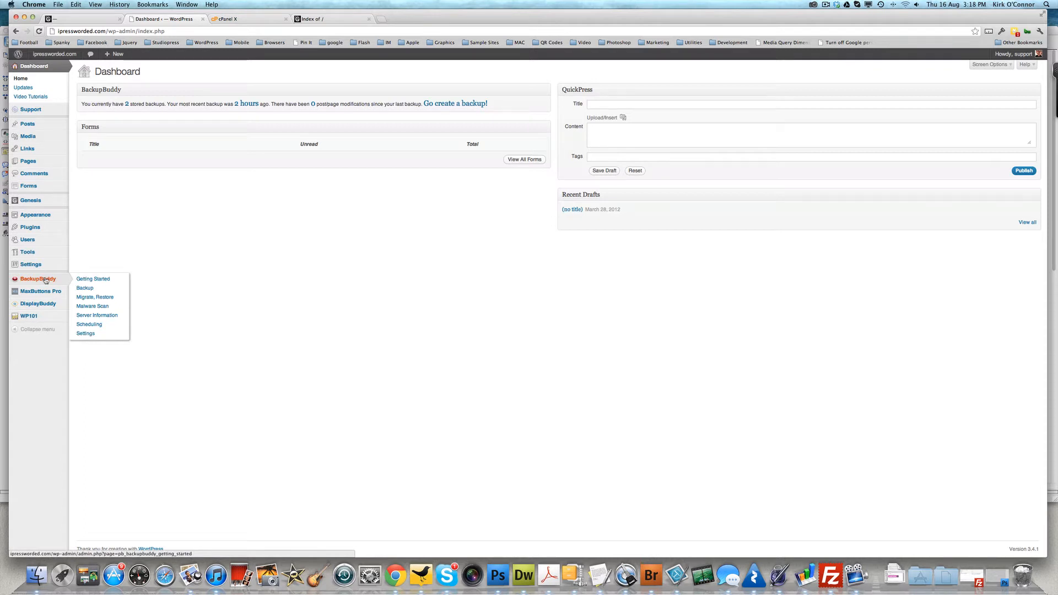
pyautogui.click(88, 289)
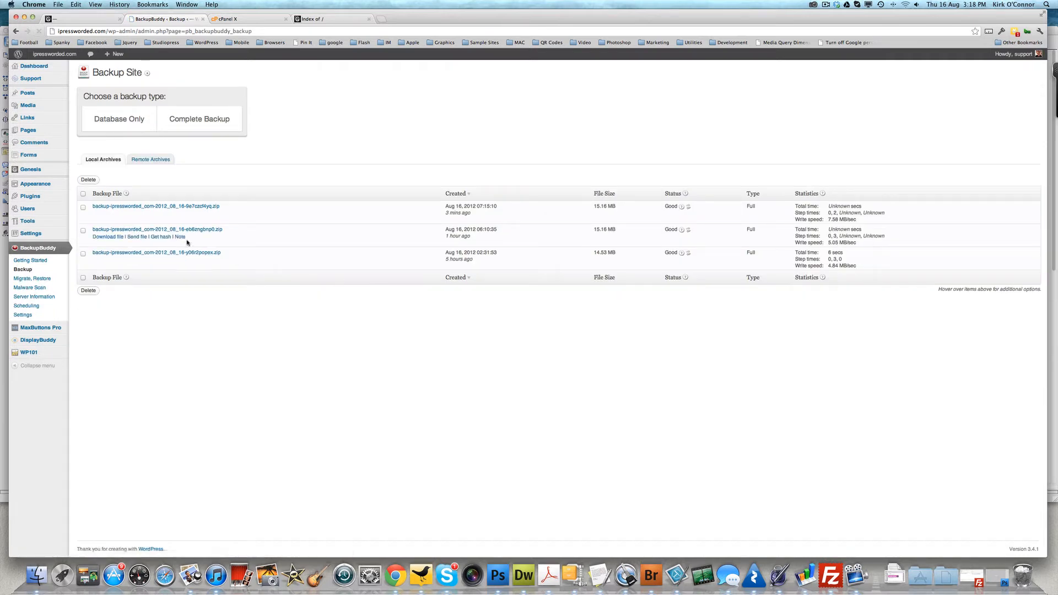
pyautogui.click(83, 194)
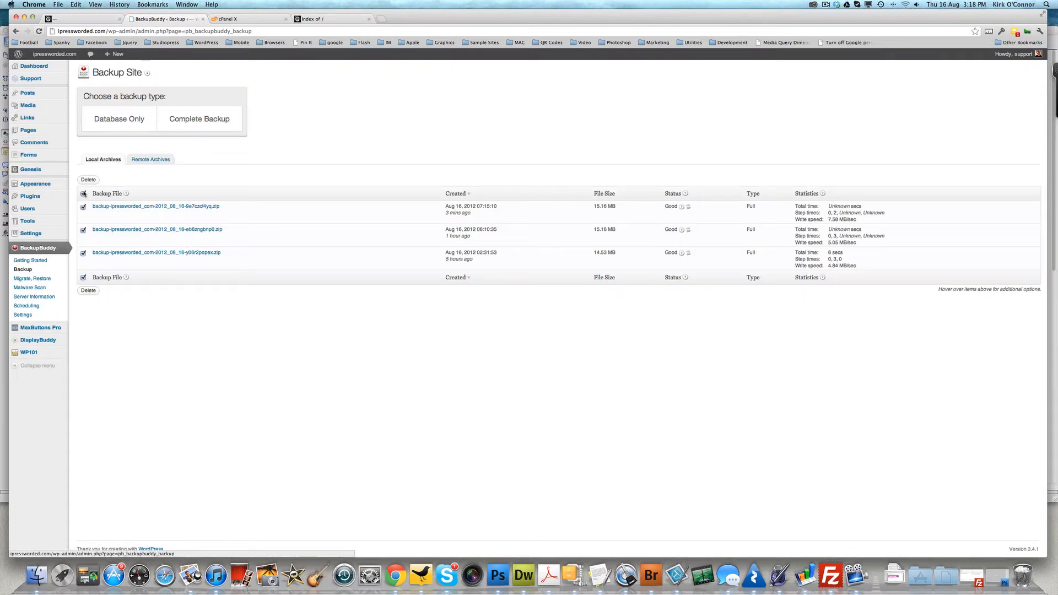
pyautogui.click(88, 180)
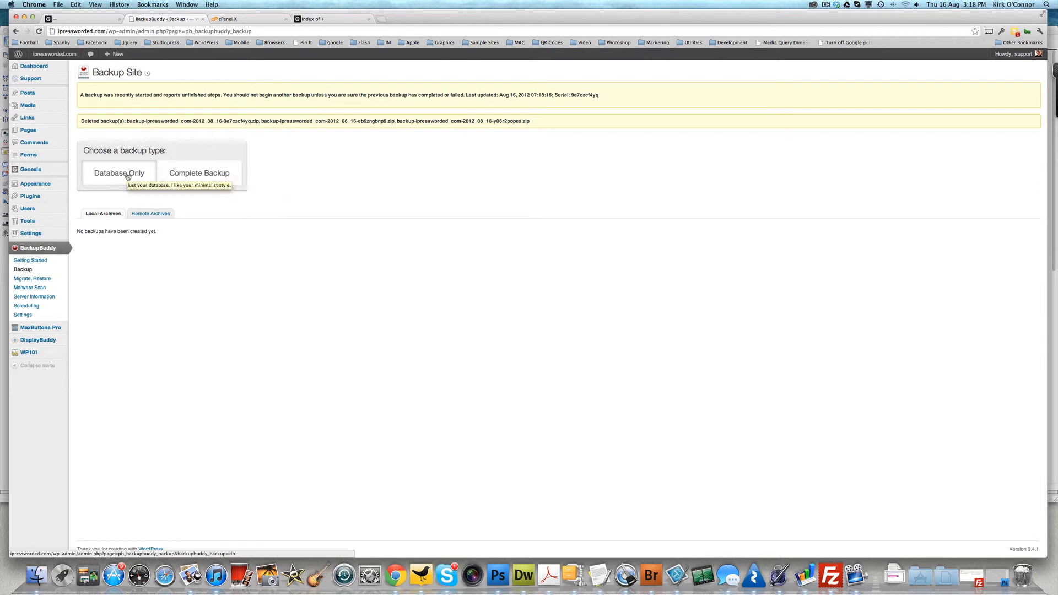
# Create a complete backup of the site and start its automated migration via a remote FTP destination
pyautogui.click(201, 175)
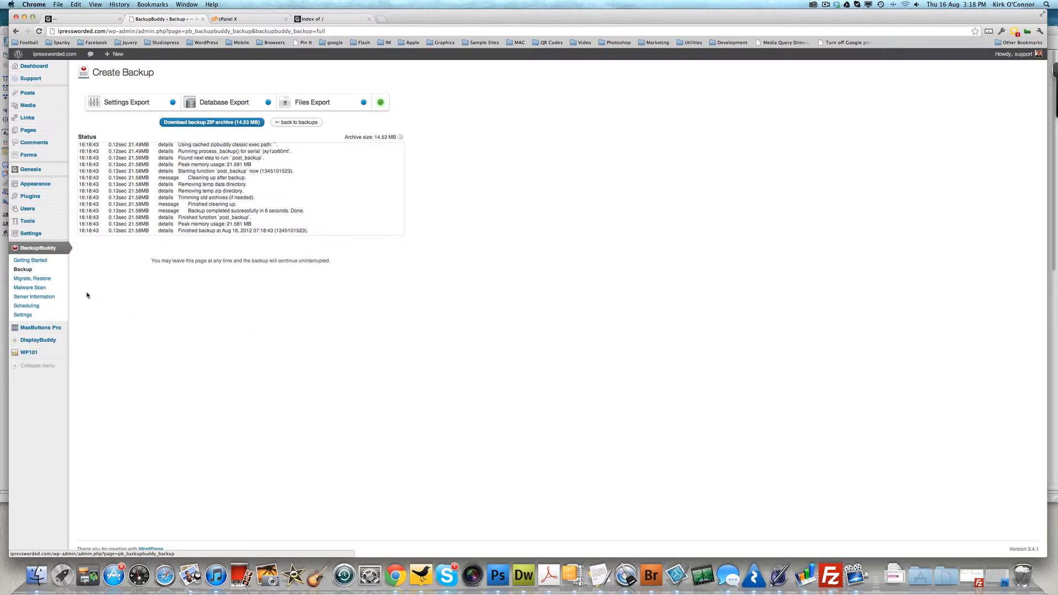
pyautogui.click(40, 279)
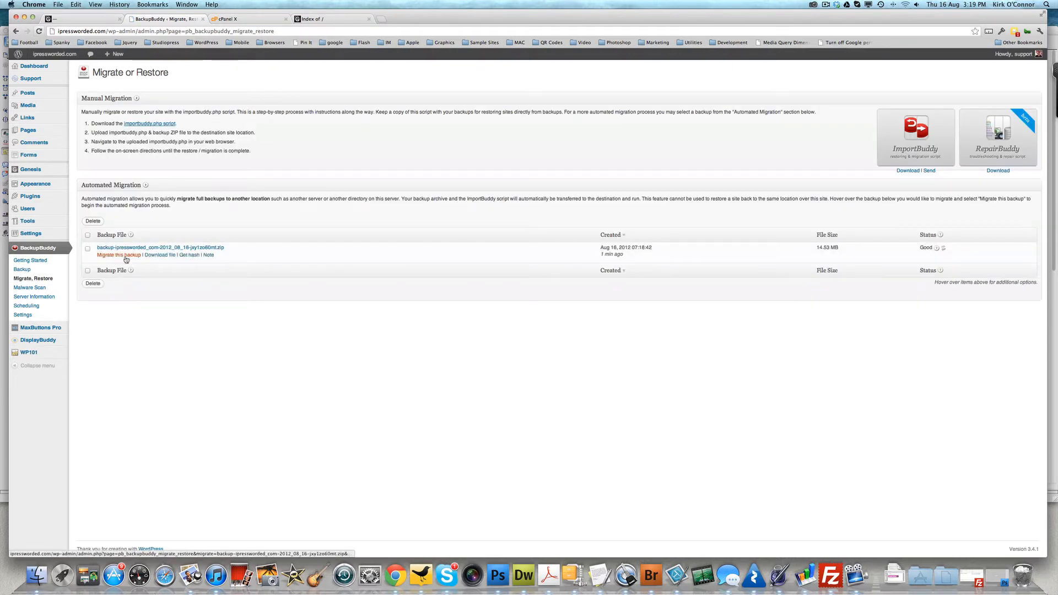
pyautogui.click(125, 257)
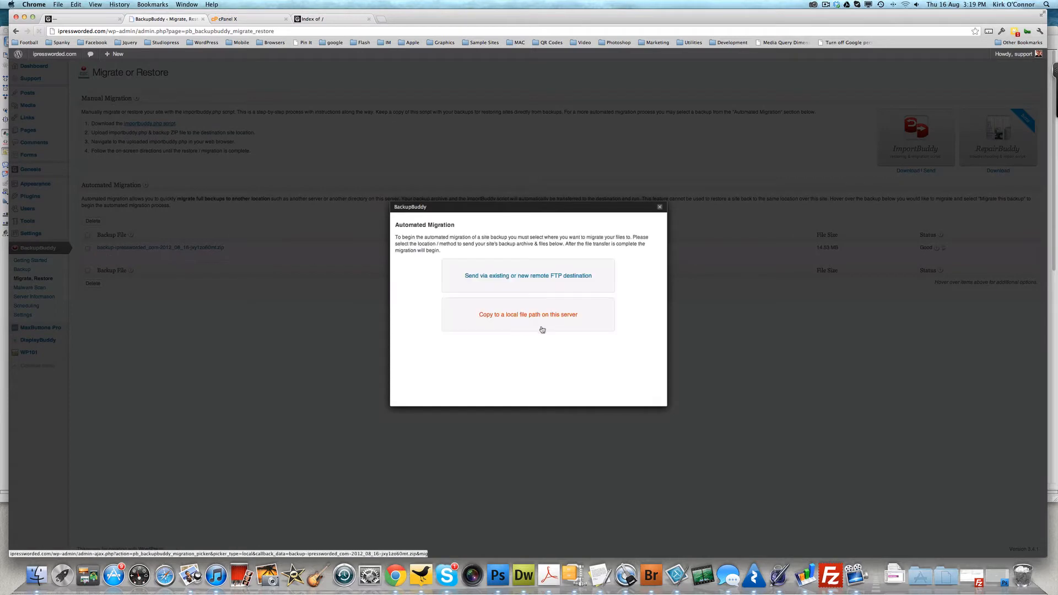
pyautogui.click(542, 277)
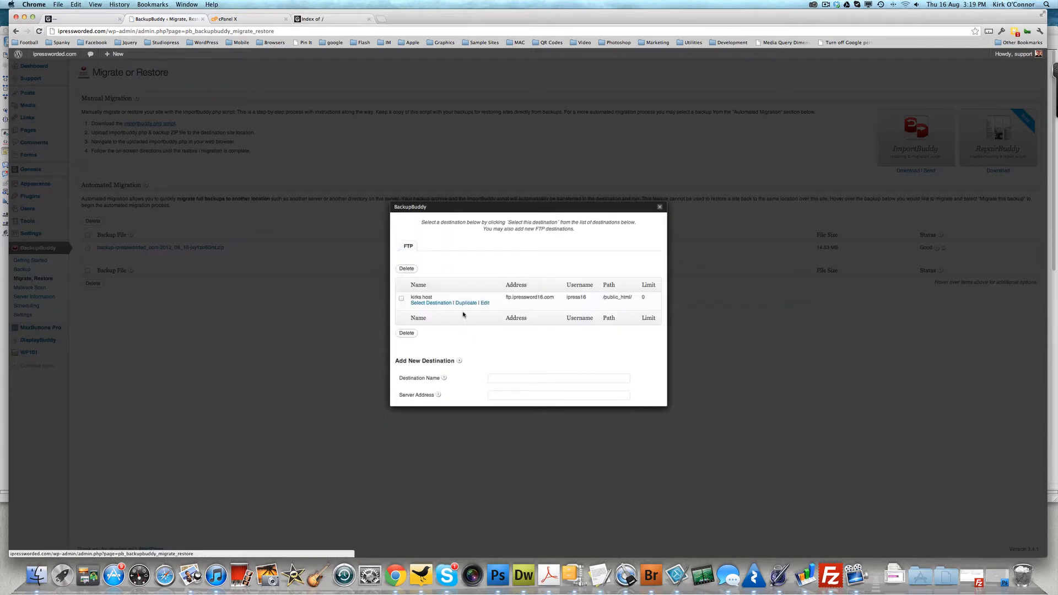
# Delete the existing FTP destination from the BackupBuddy destination list
pyautogui.click(401, 298)
pyautogui.click(416, 270)
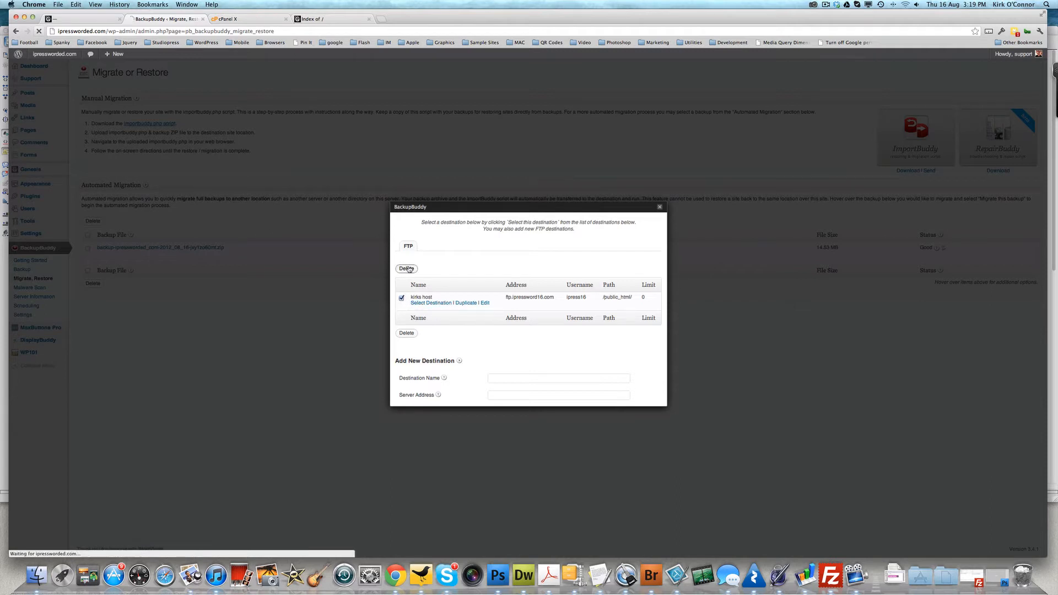
pyautogui.scroll(-2, 501, 308)
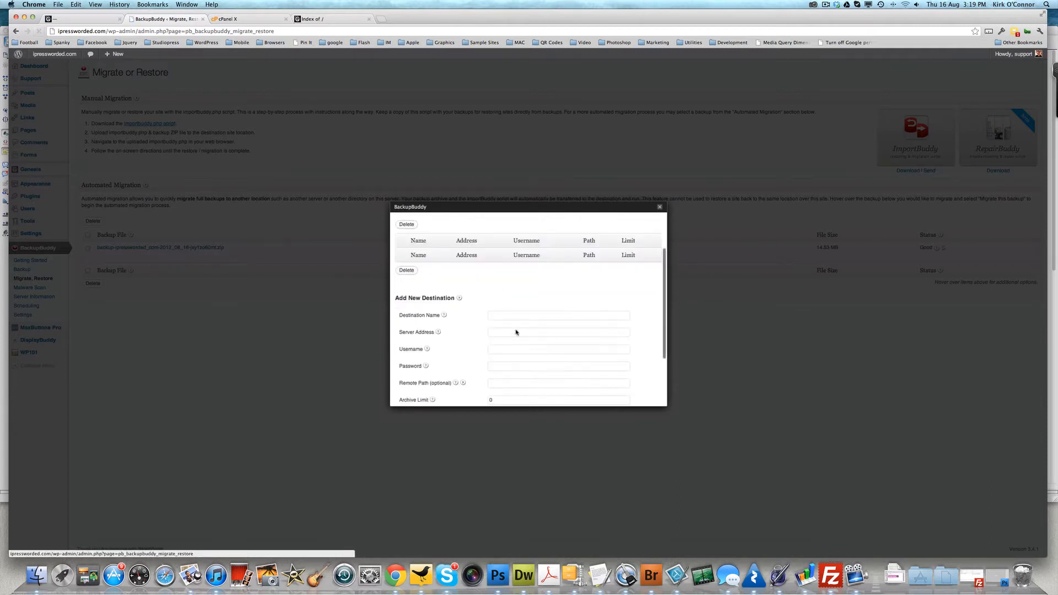
pyautogui.scroll(2, 496, 323)
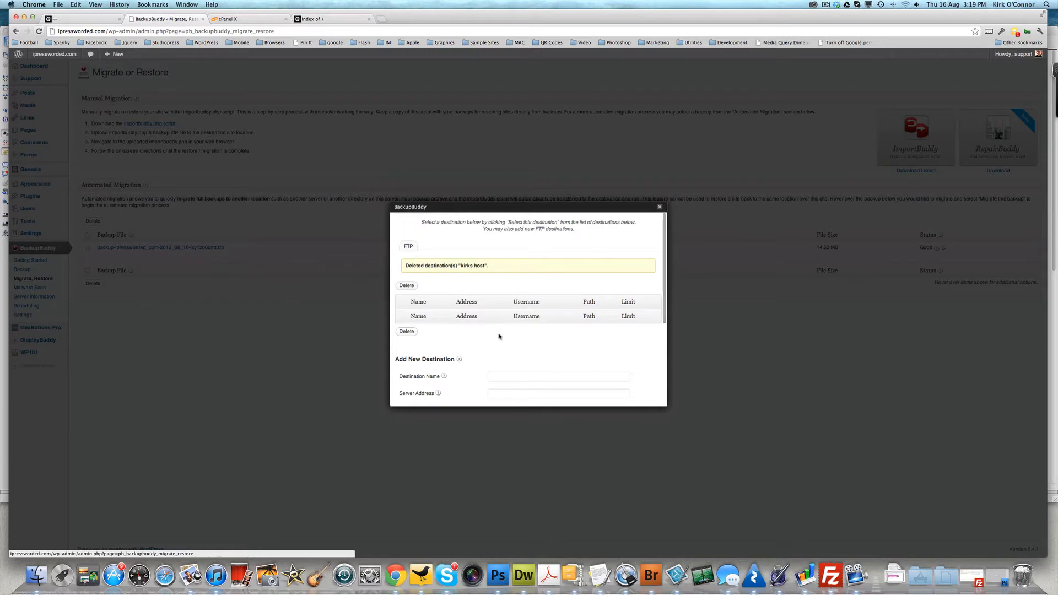
# Name the new FTP destination "server 2" and set its server address to ftp.ipressword16.com
pyautogui.scroll(-1, 499, 353)
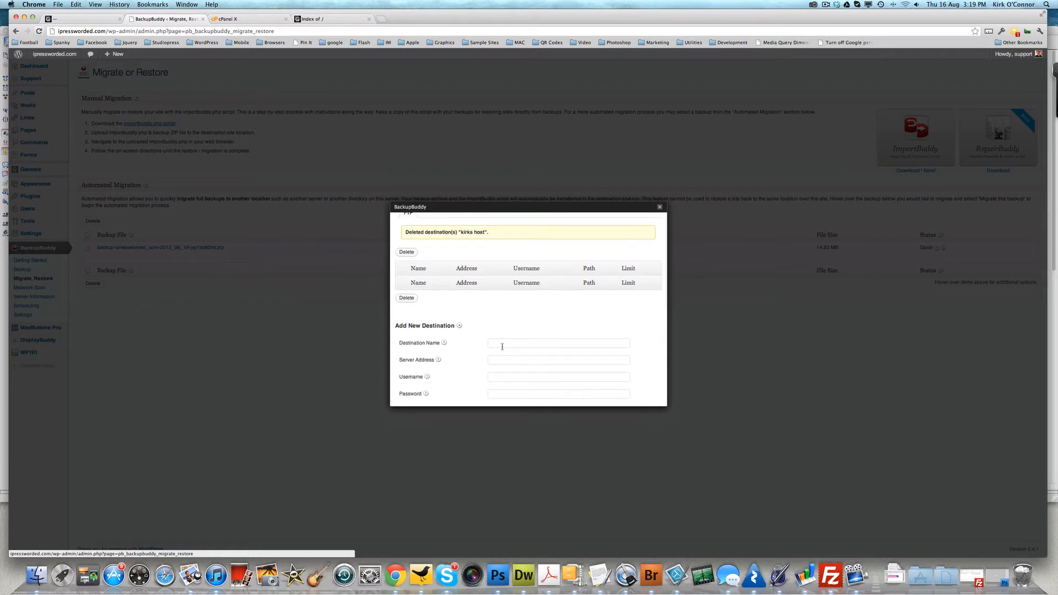
pyautogui.click(502, 344)
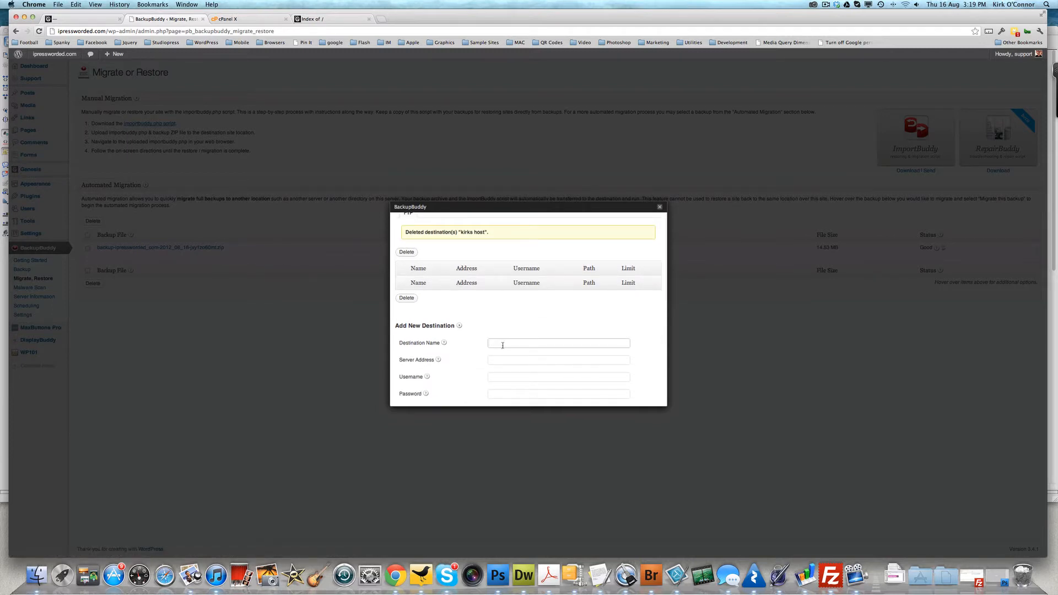
pyautogui.write('server 2')
pyautogui.scroll(-2, 517, 359)
pyautogui.click(513, 305)
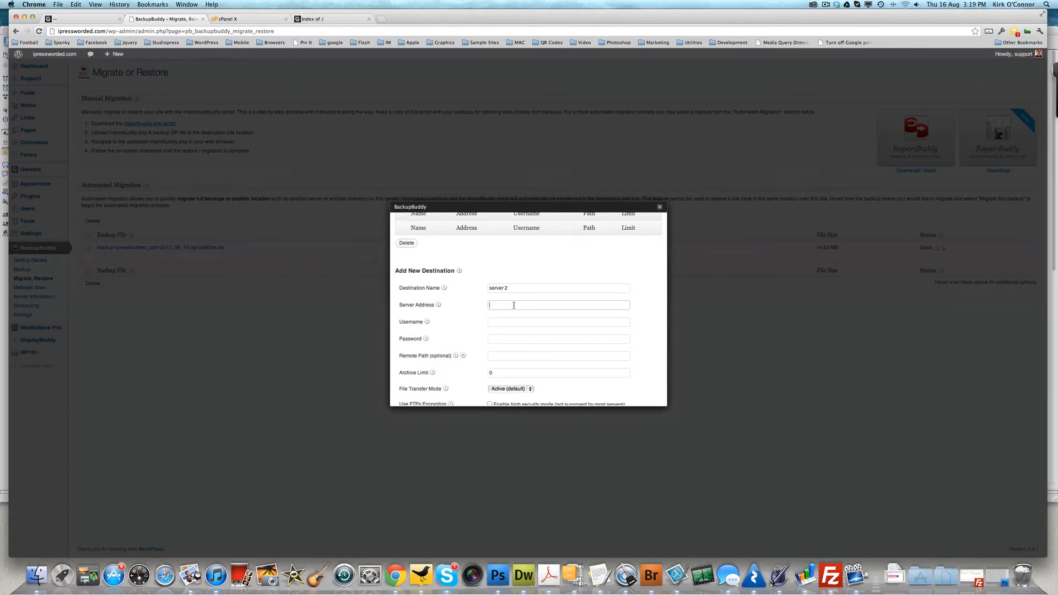
pyautogui.write('ftp.')
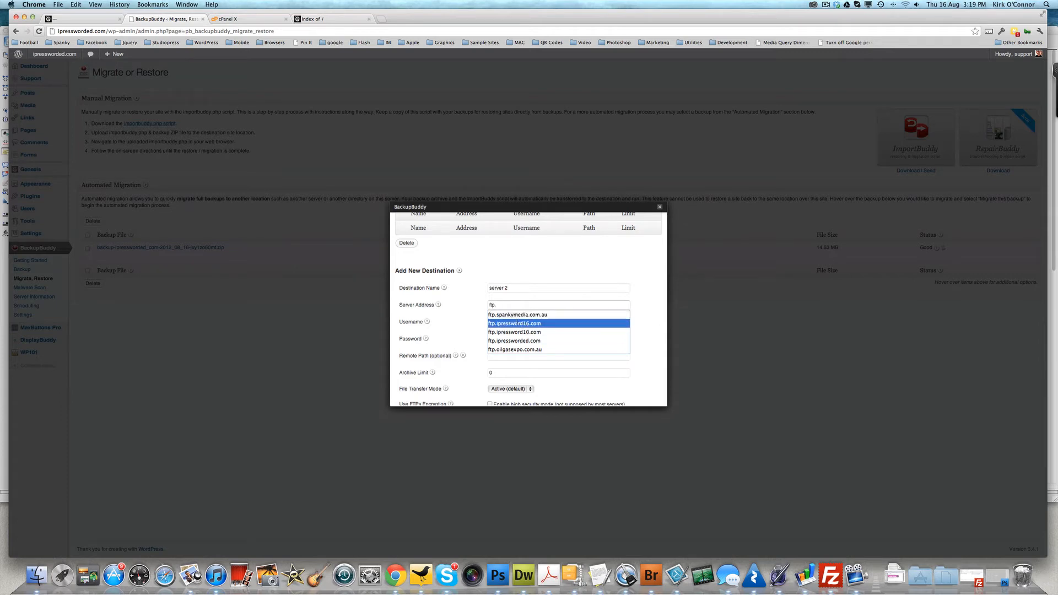
pyautogui.click(517, 323)
pyautogui.scroll(1, 514, 326)
pyautogui.click(515, 325)
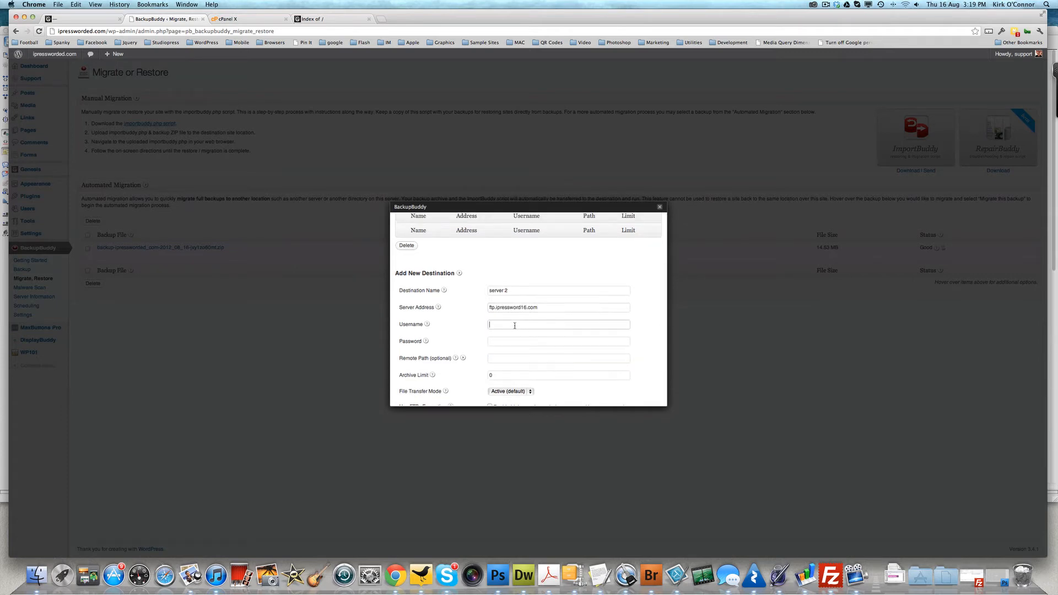
pyautogui.write('ipress')
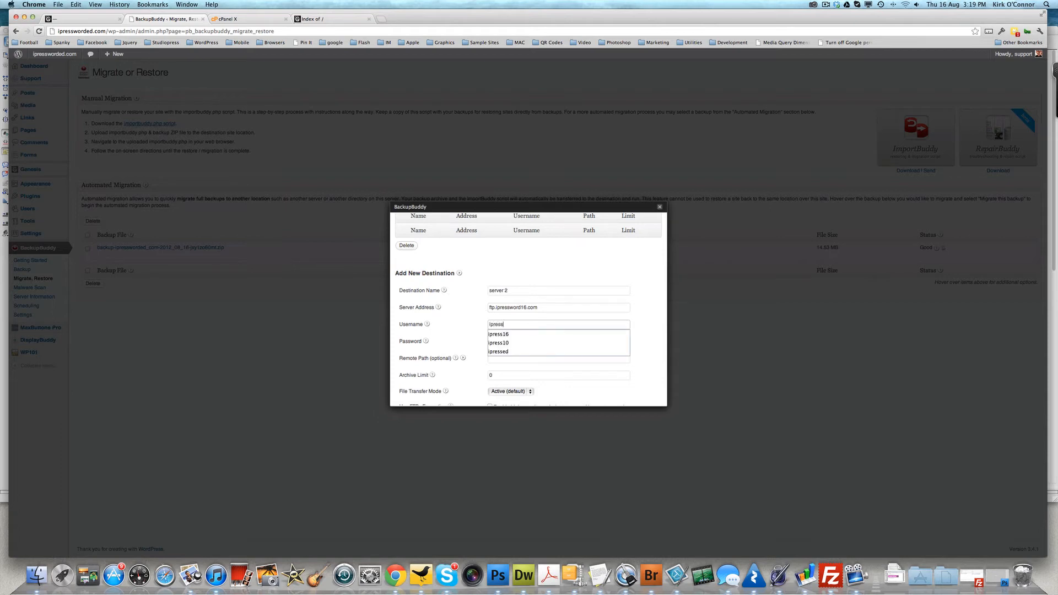
pyautogui.click(515, 335)
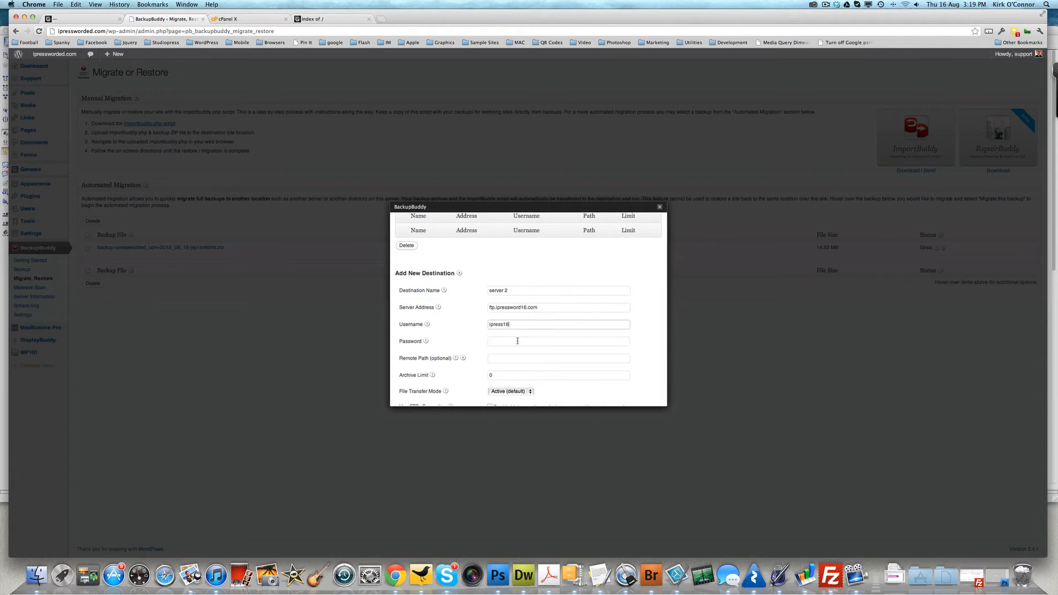
pyautogui.click(517, 341)
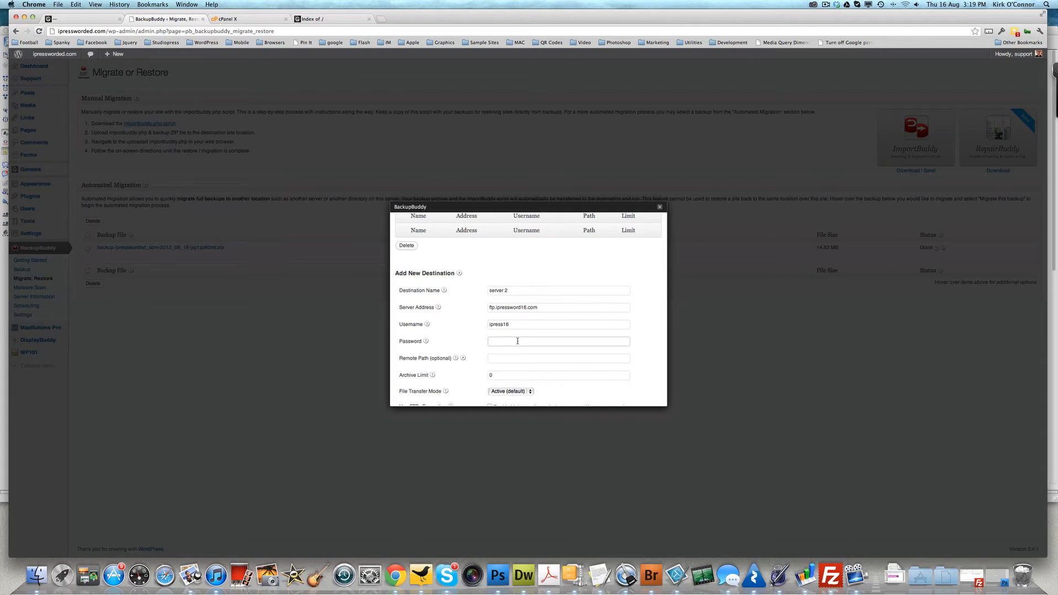
pyautogui.press('super+Tab')
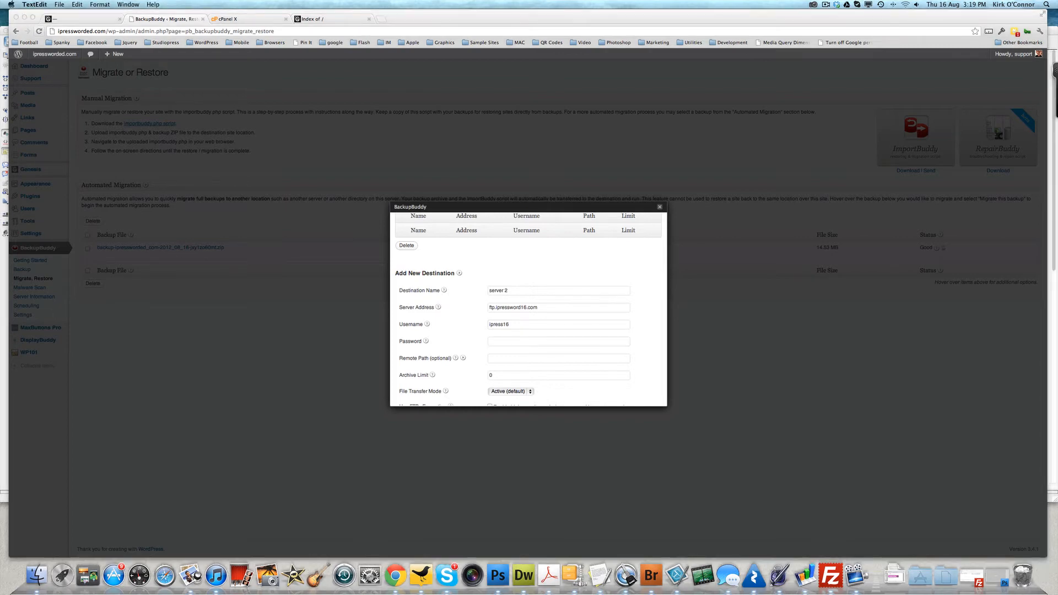
pyautogui.click(512, 342)
pyautogui.press('super+v')
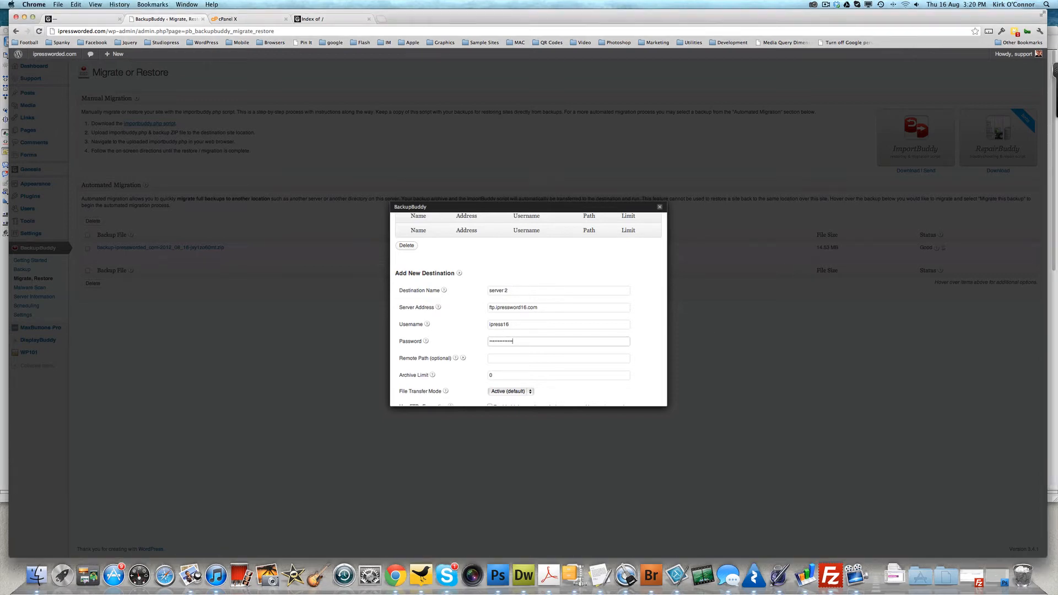
# Set the FTP destination's remote path to /public_html/
pyautogui.scroll(-1, 536, 345)
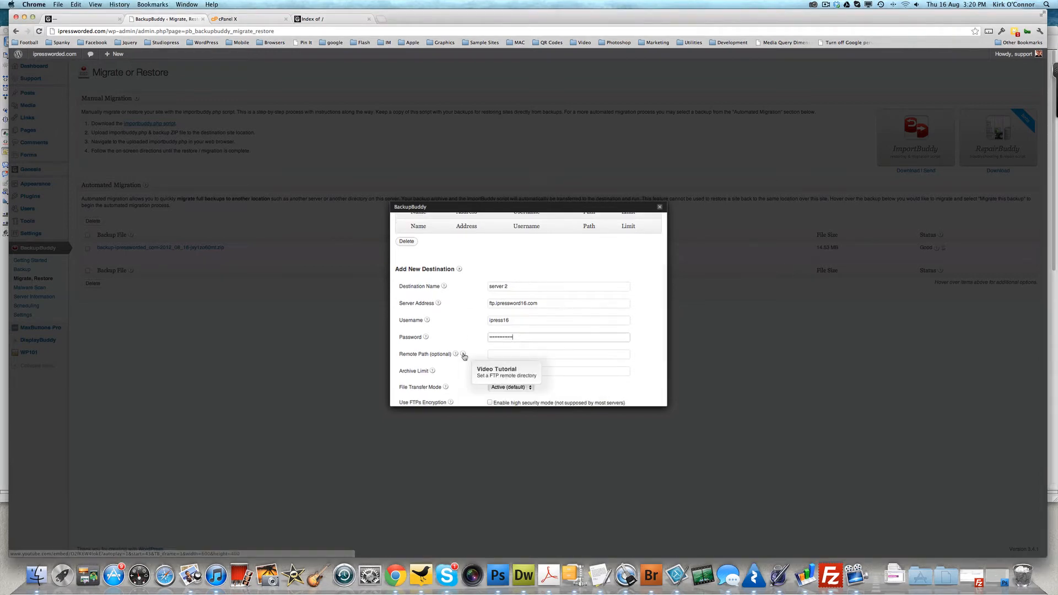
pyautogui.click(512, 356)
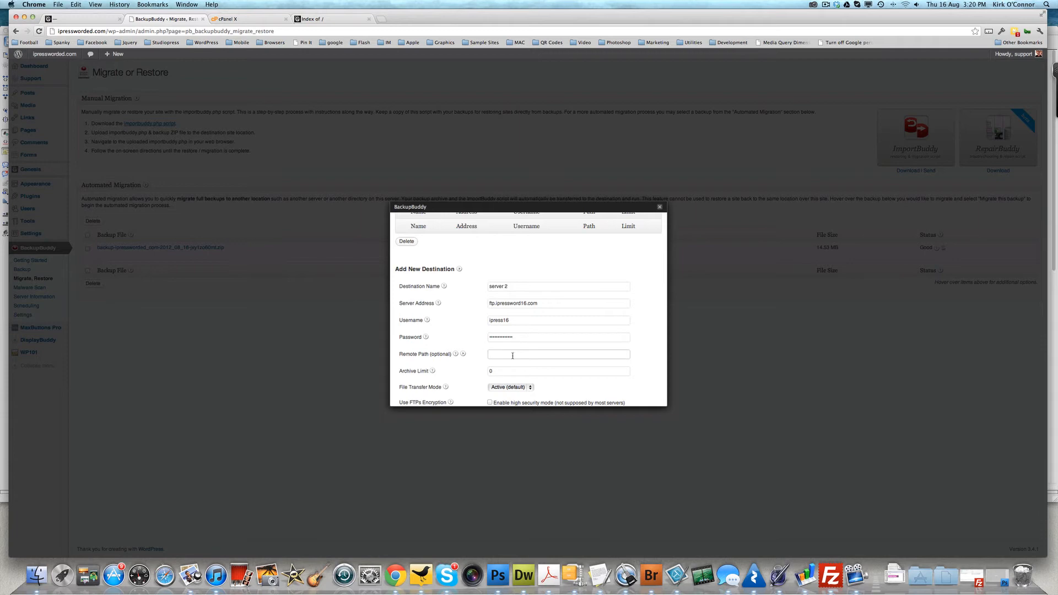
pyautogui.write('/publi')
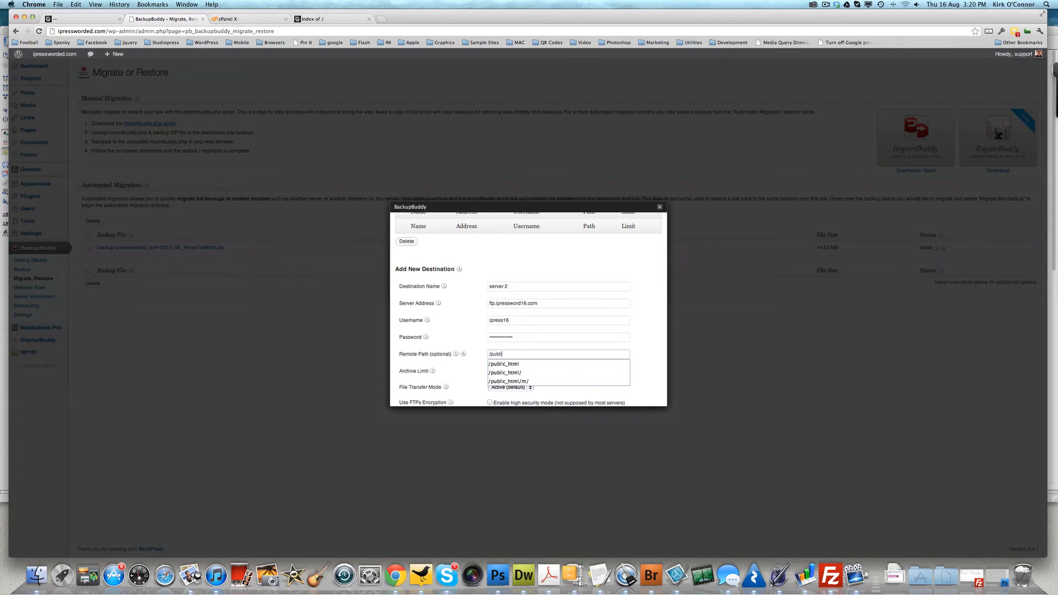
pyautogui.write('c_htl')
pyautogui.press('BackSpace')
pyautogui.click(531, 372)
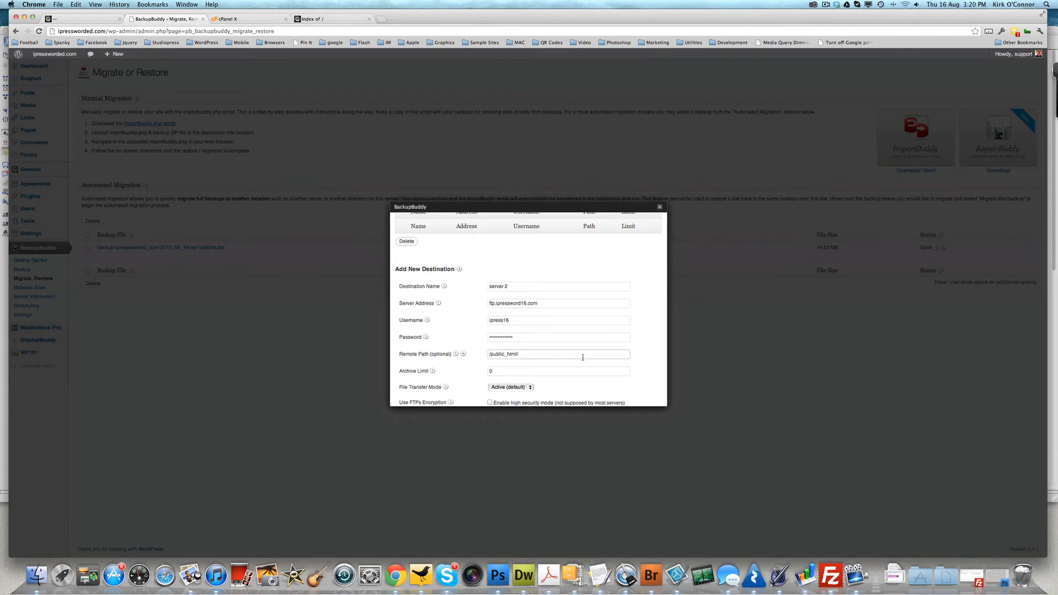
# Test the FTP settings of the new destination and dismiss the test result
pyautogui.scroll(-3, 583, 361)
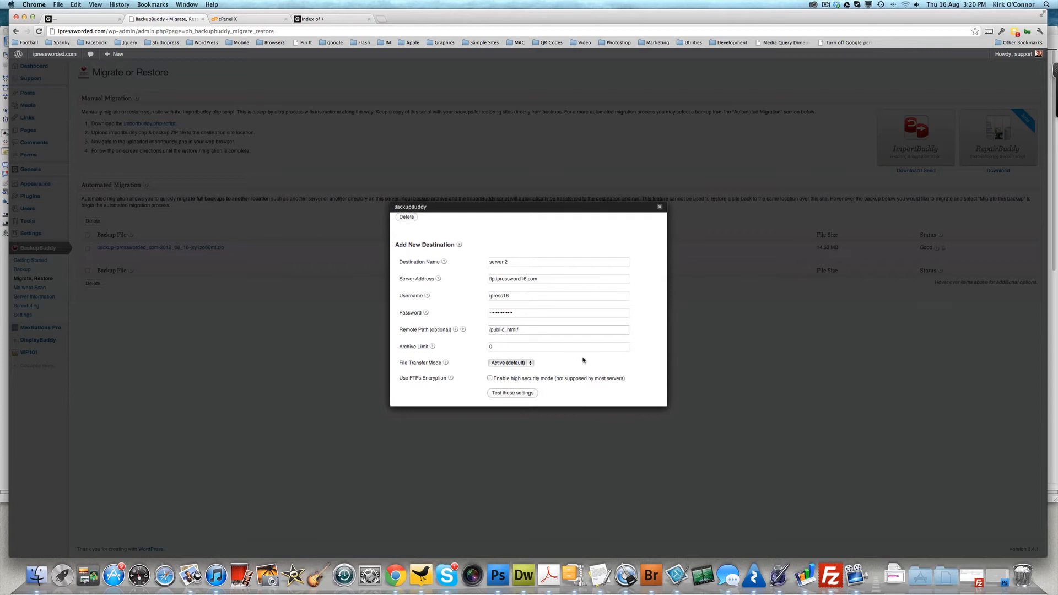
pyautogui.scroll(-1, 584, 360)
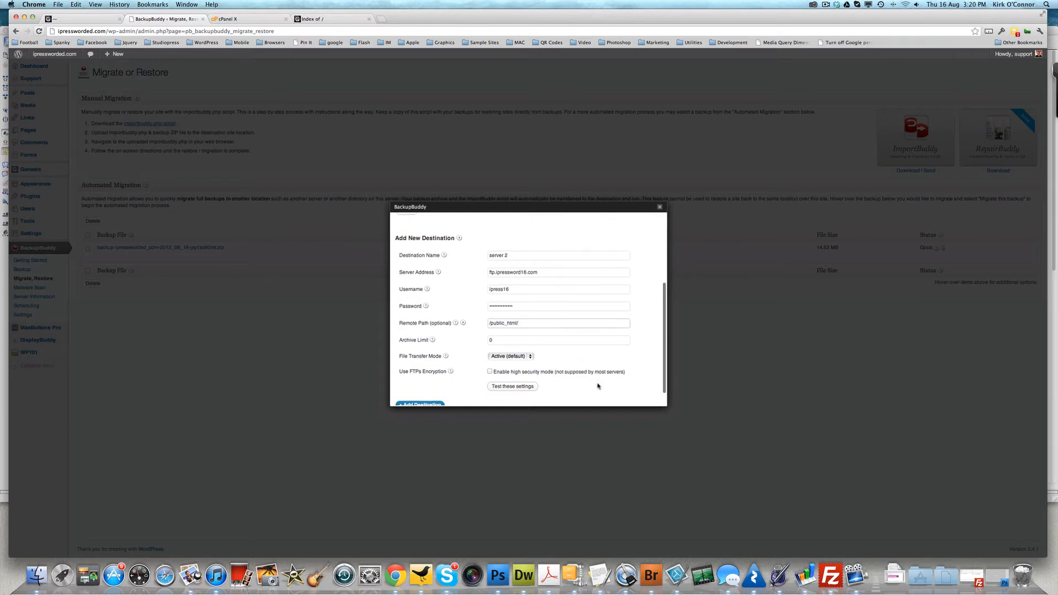
pyautogui.click(517, 390)
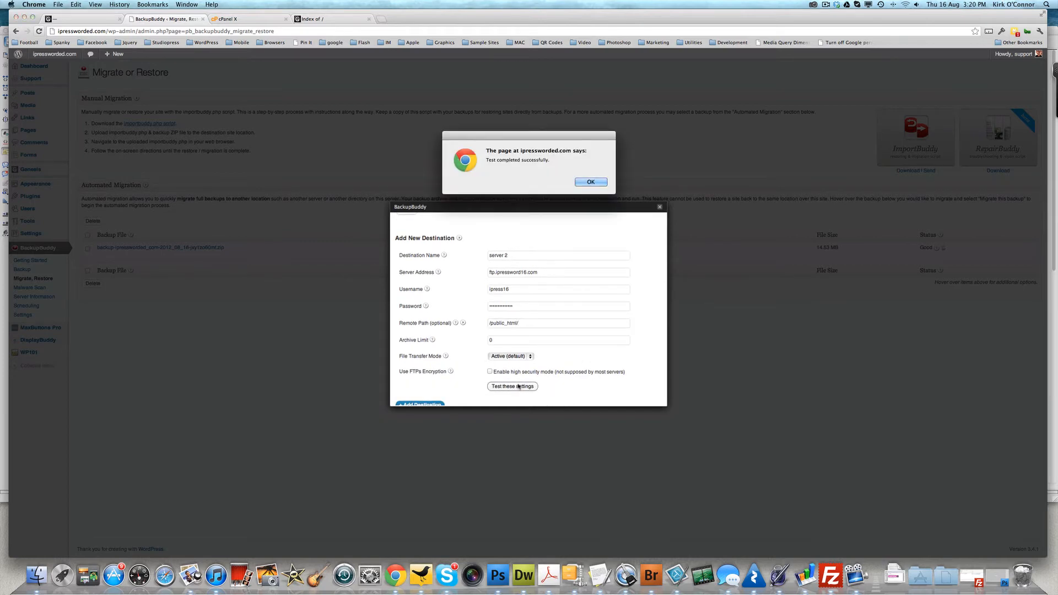
pyautogui.click(587, 183)
pyautogui.scroll(-1, 539, 359)
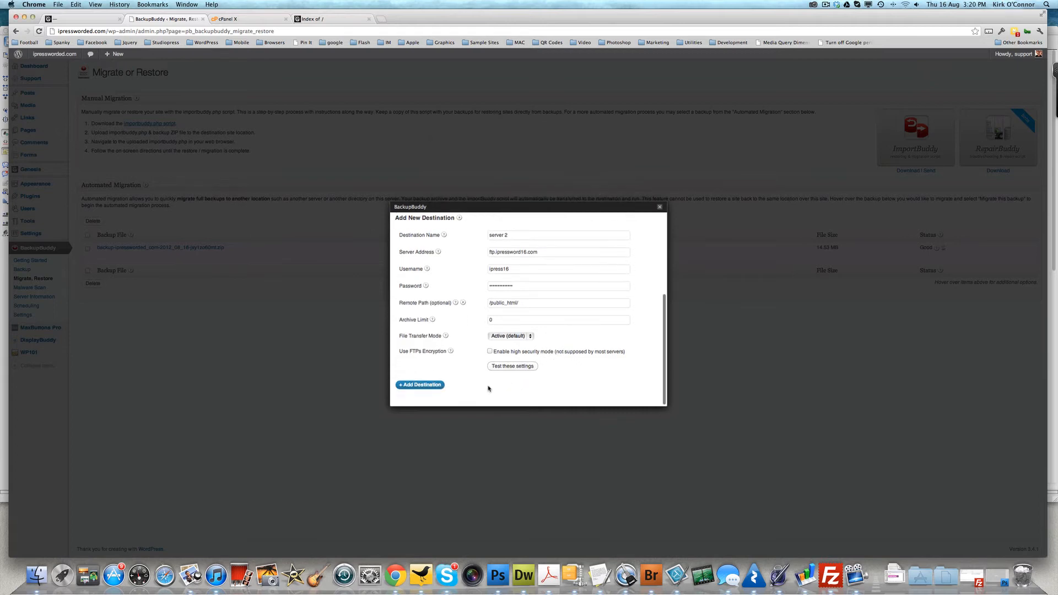
pyautogui.click(429, 386)
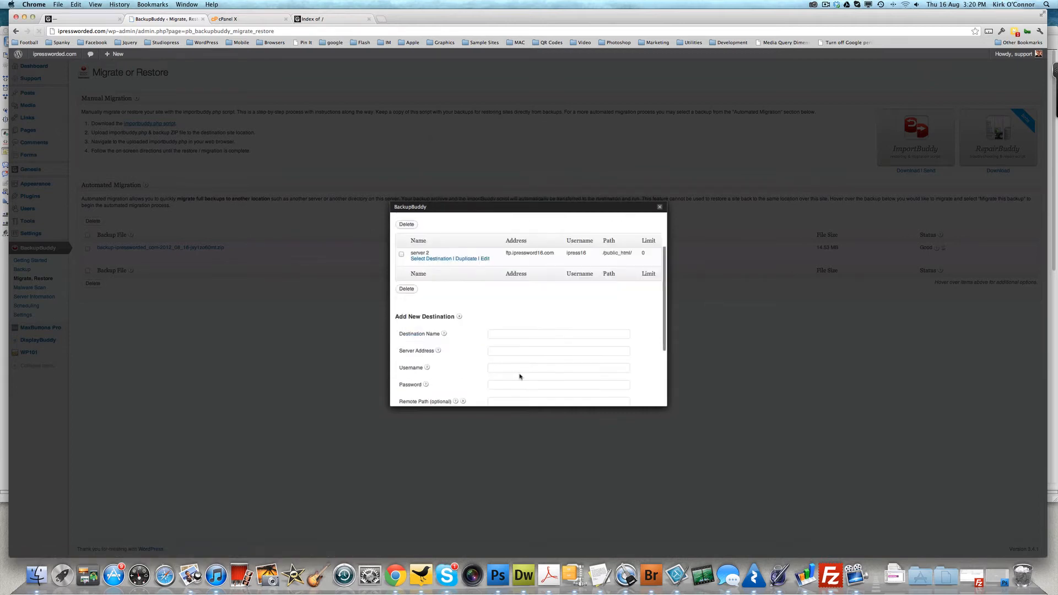
pyautogui.click(443, 260)
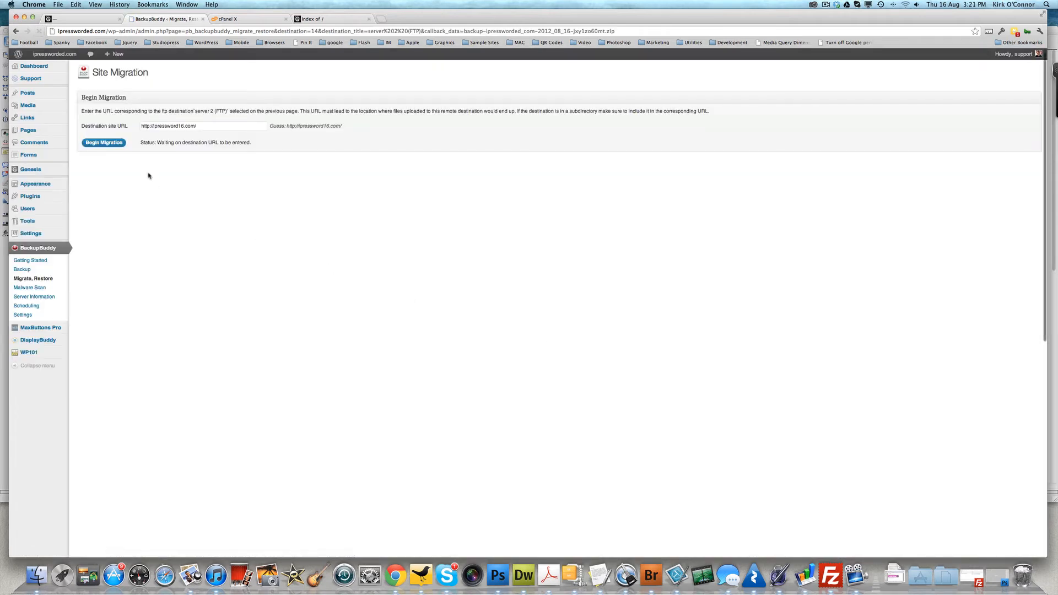
pyautogui.click(110, 143)
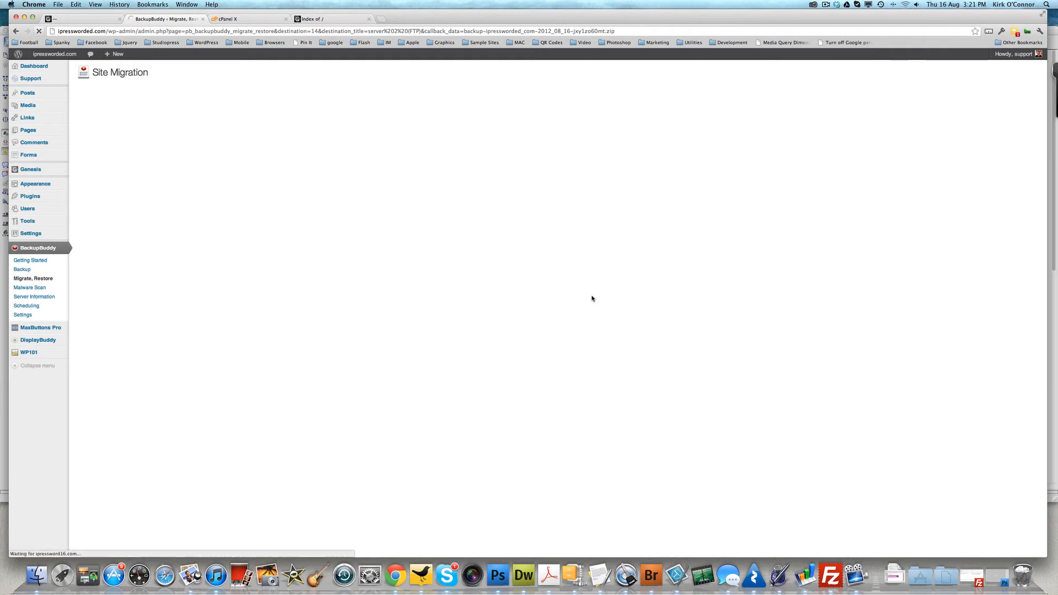
# Check the reloaded ipressword16.com file index for the uploaded migration files and view the cPanel MySQL databases page
pyautogui.click(347, 20)
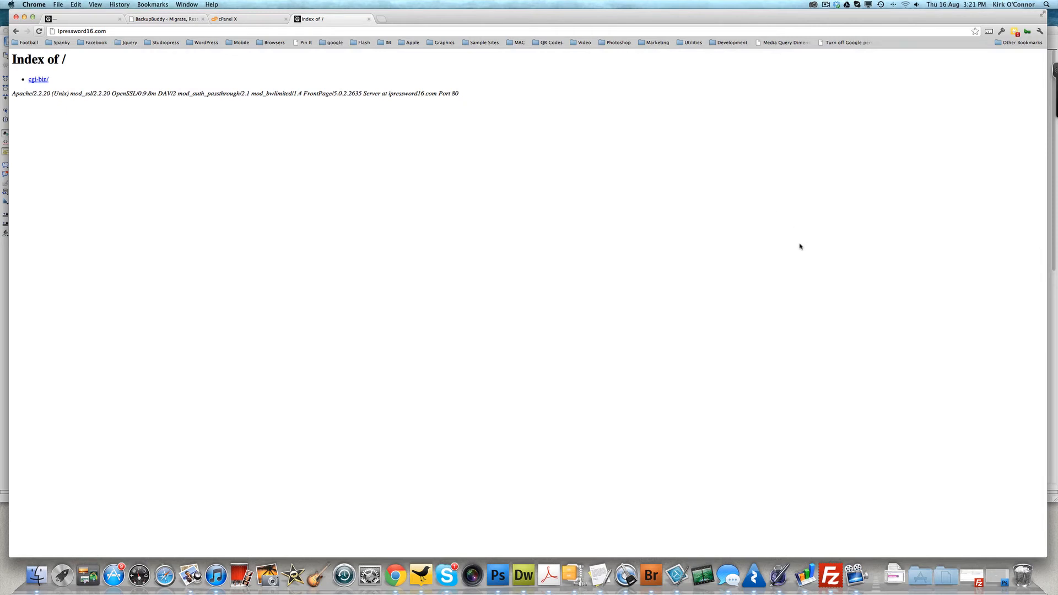
pyautogui.press('super+r')
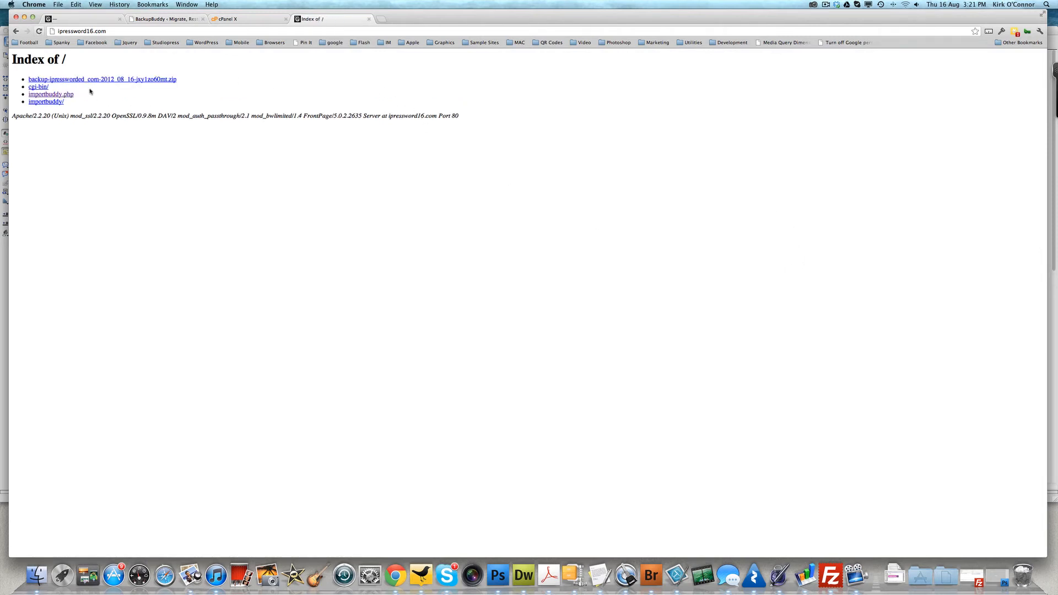
pyautogui.click(233, 21)
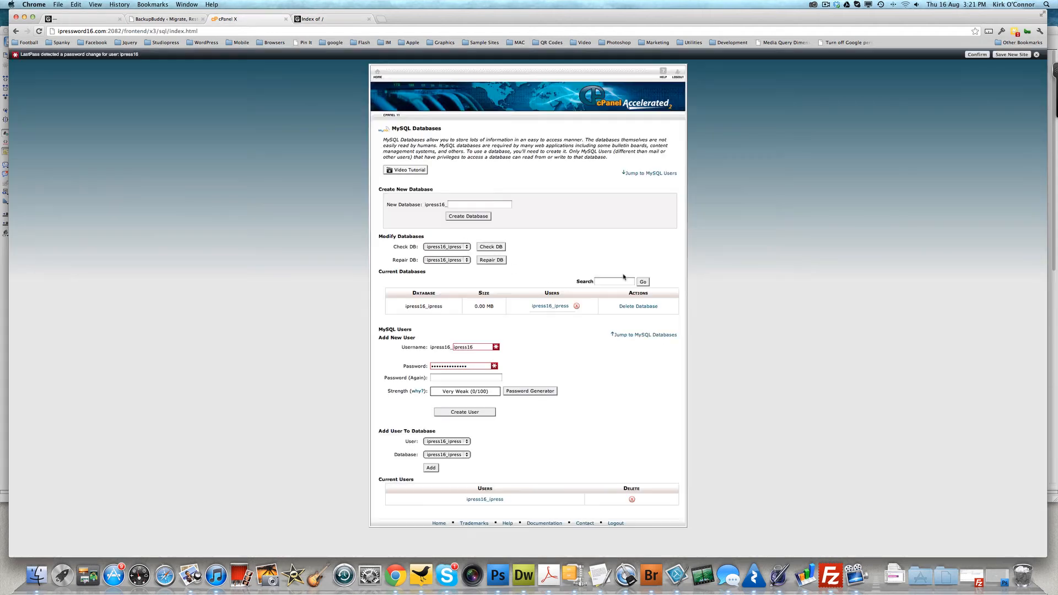
# Return to the BackupBuddy migration, unzip the chosen backup file and continue to the URL and database settings
pyautogui.click(161, 20)
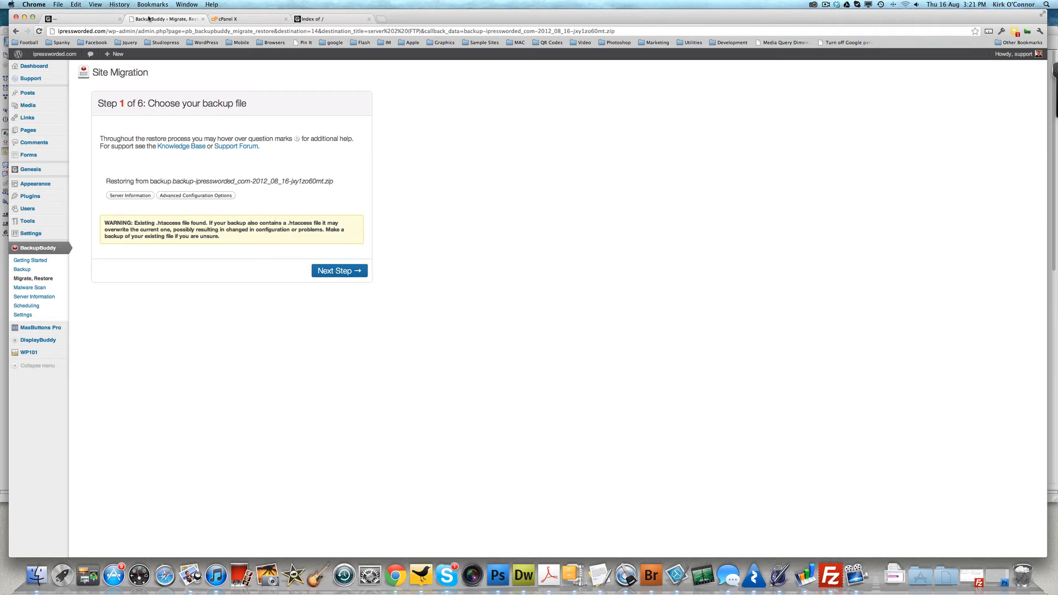
pyautogui.click(334, 271)
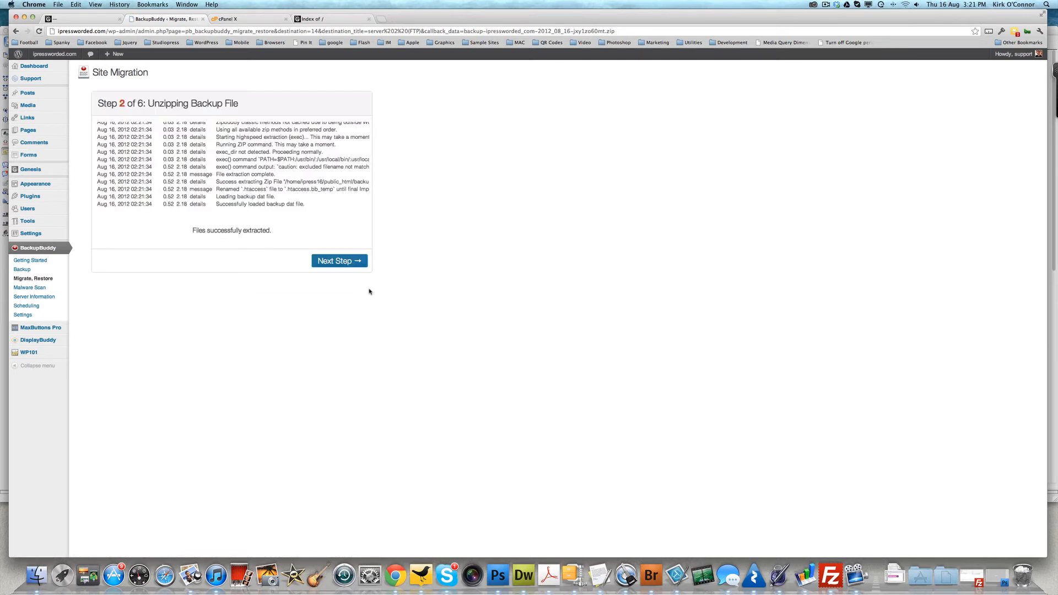
pyautogui.click(335, 264)
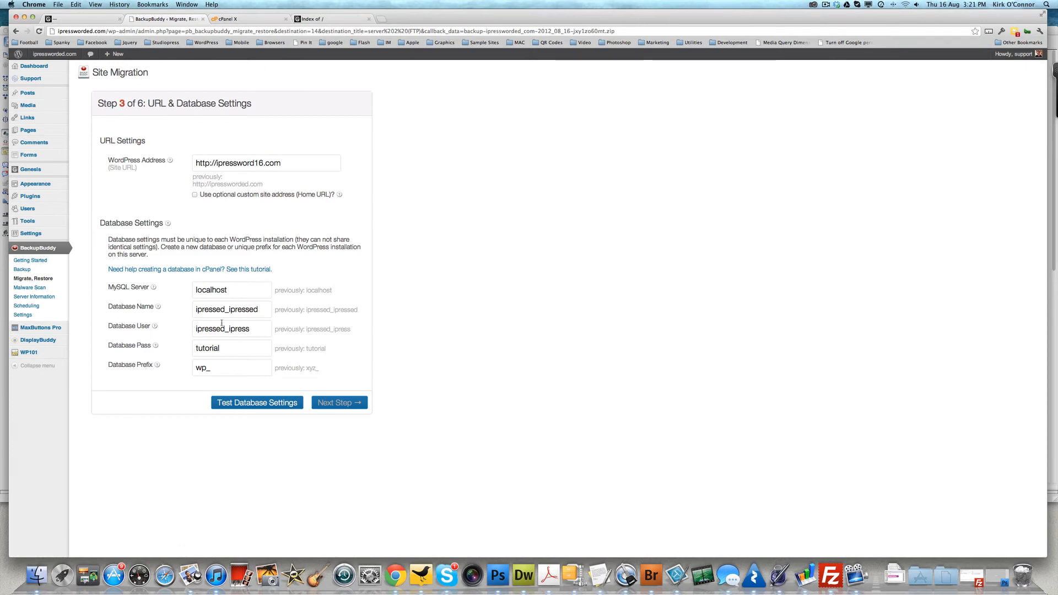
# Shorten the database name in the migration's database settings to ipressed_ipress
pyautogui.click(255, 313)
pyautogui.press('BackSpace')
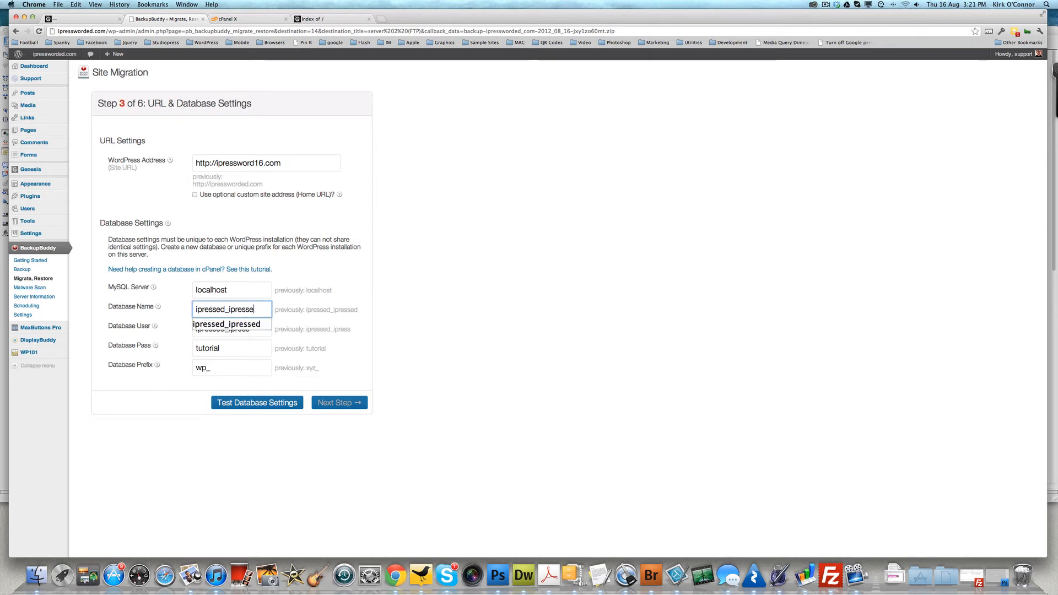
pyautogui.press('BackSpace')
pyautogui.click(430, 328)
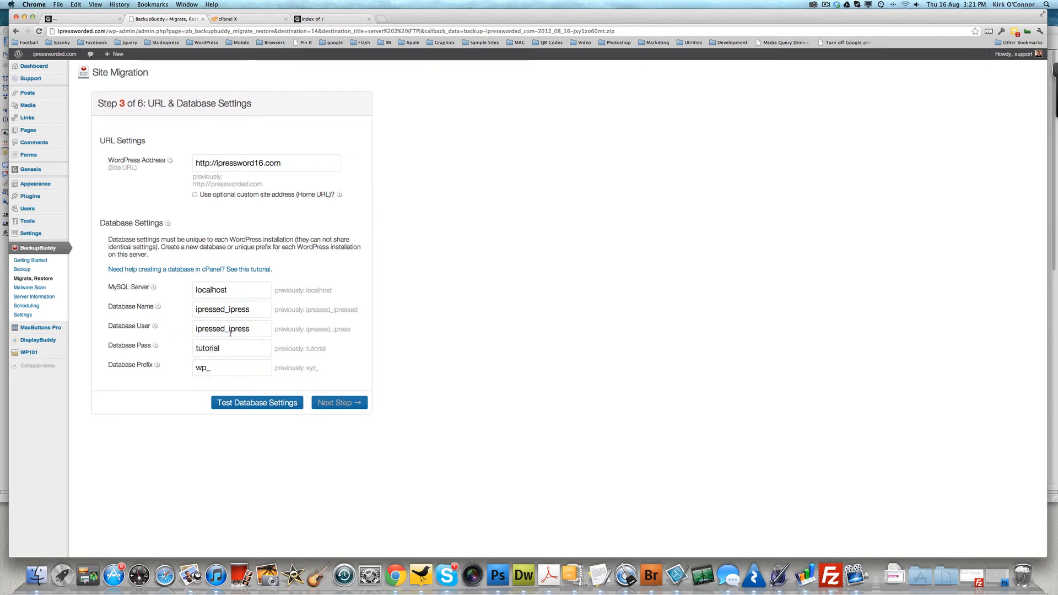
# Set the database prefix to xyz_ and test the database settings
pyautogui.click(215, 371)
pyautogui.press('BackSpace')
pyautogui.press('BackSpace')
pyautogui.press('BackSpace')
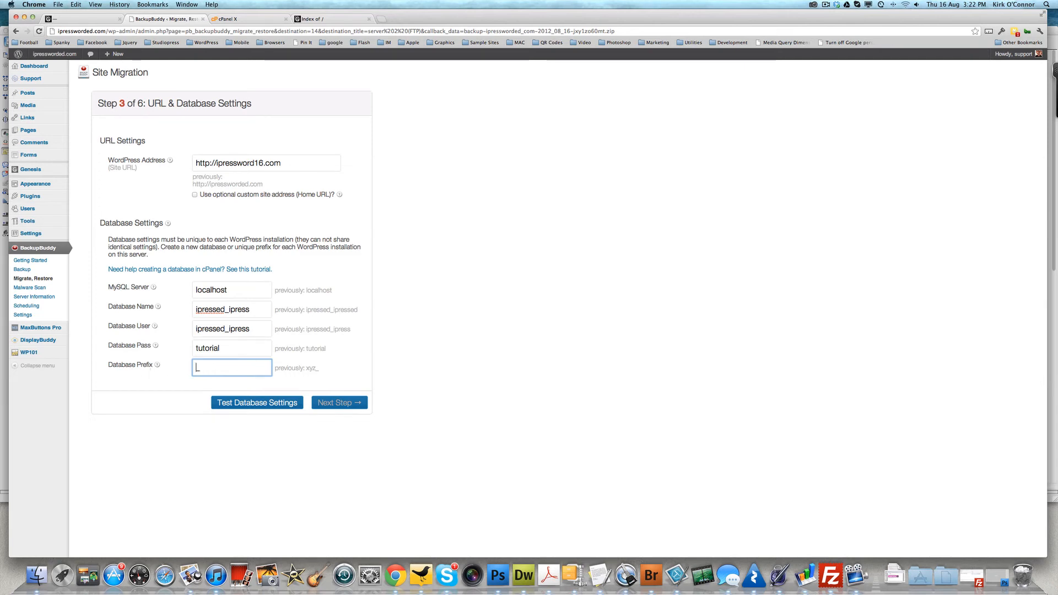
pyautogui.write('xyz_')
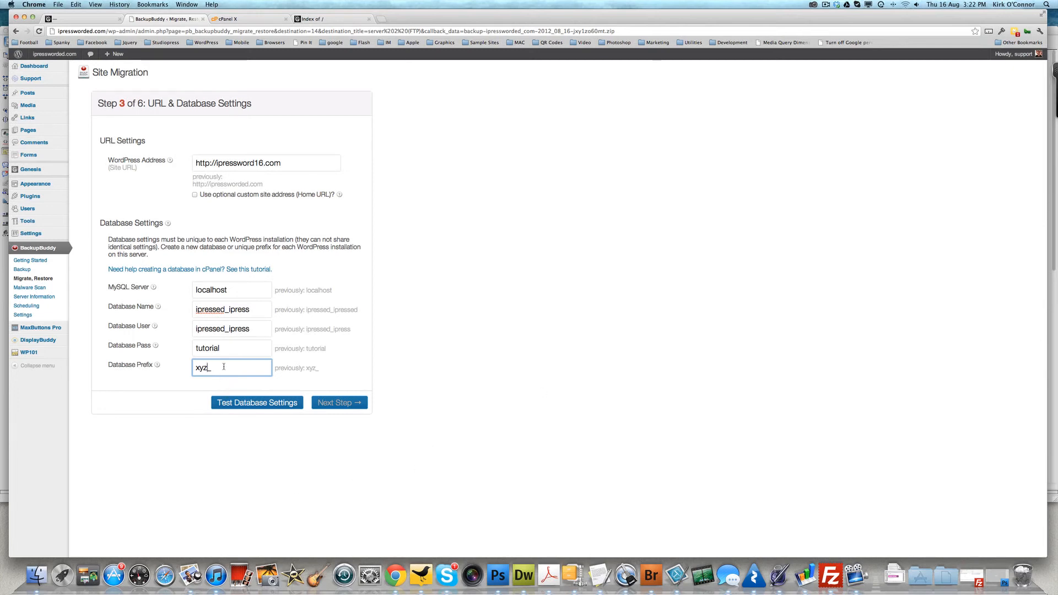
pyautogui.click(261, 403)
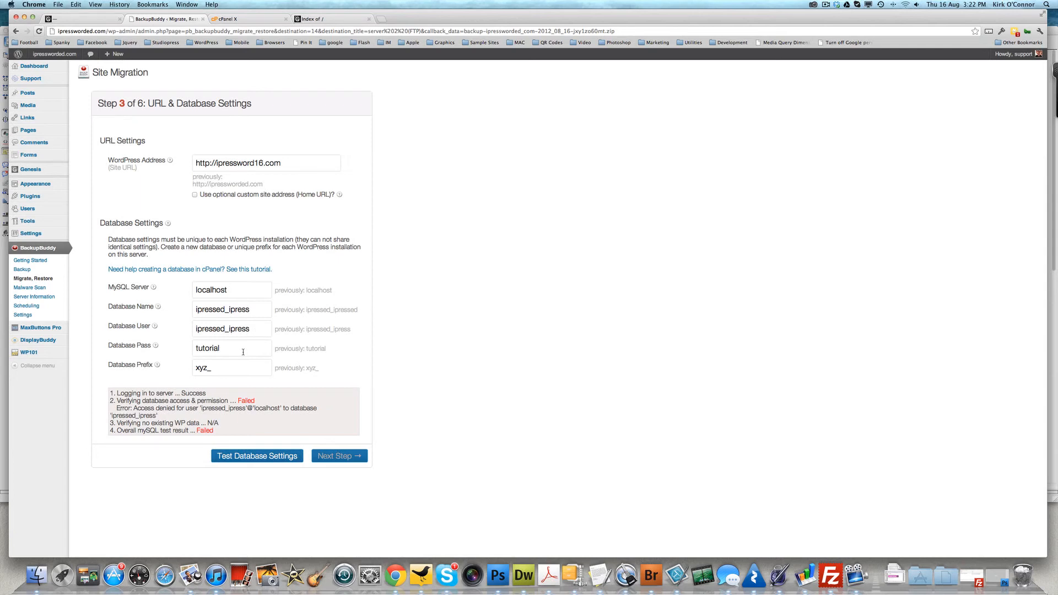
# Set both the database name and the database user to ipress16_ipress and test the database settings again
pyautogui.click(216, 310)
pyautogui.press('Delete')
pyautogui.press('Delete')
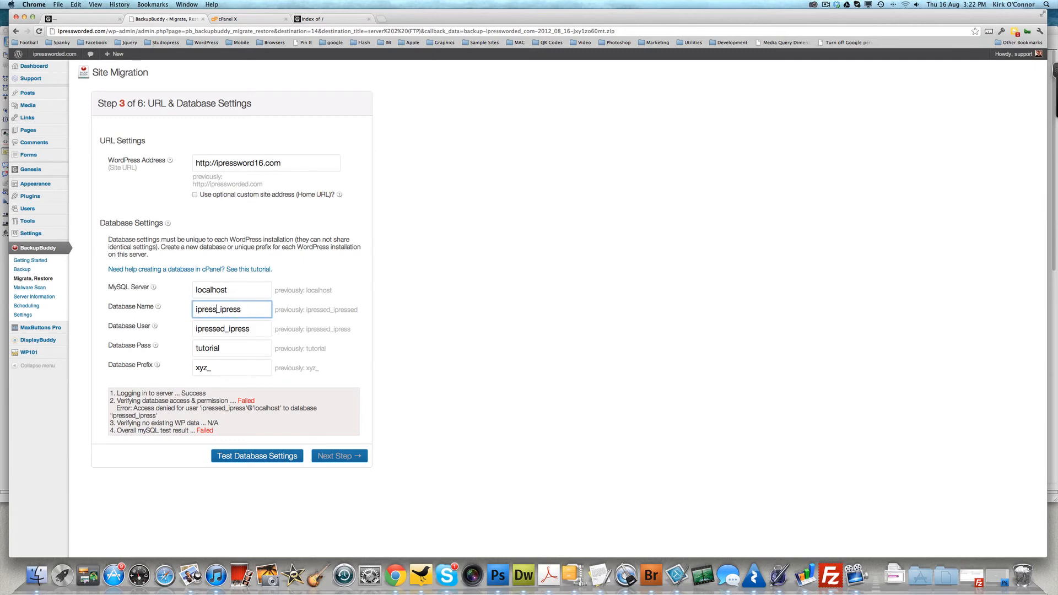
pyautogui.write('16')
pyautogui.click(221, 329)
pyautogui.press('BackSpace')
pyautogui.press('Delete')
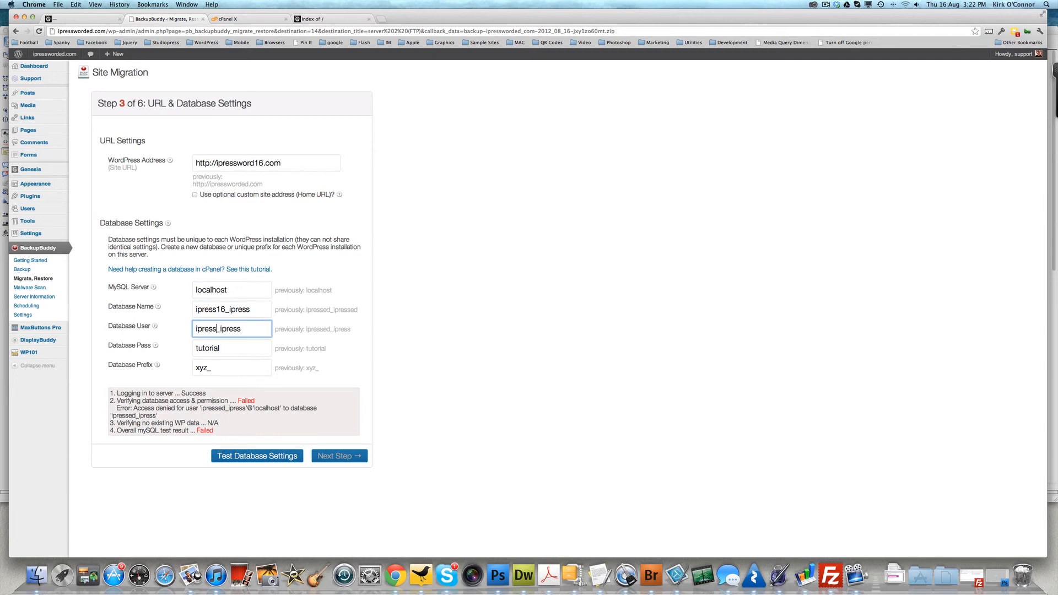
pyautogui.write('16')
pyautogui.click(275, 458)
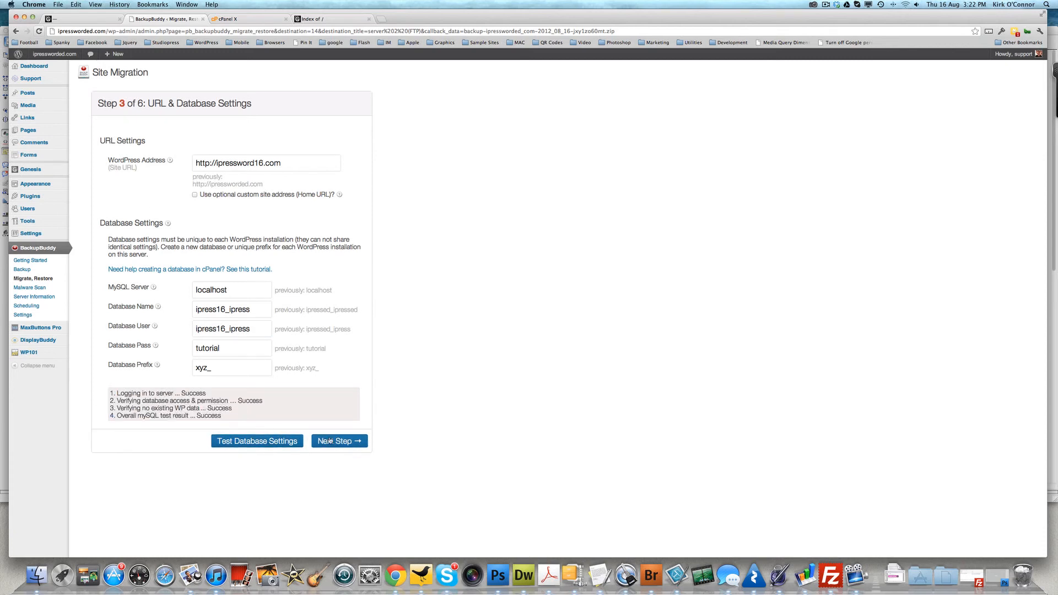
# Import the database with the tested settings and continue the site migration through to the final cleanup
pyautogui.click(331, 442)
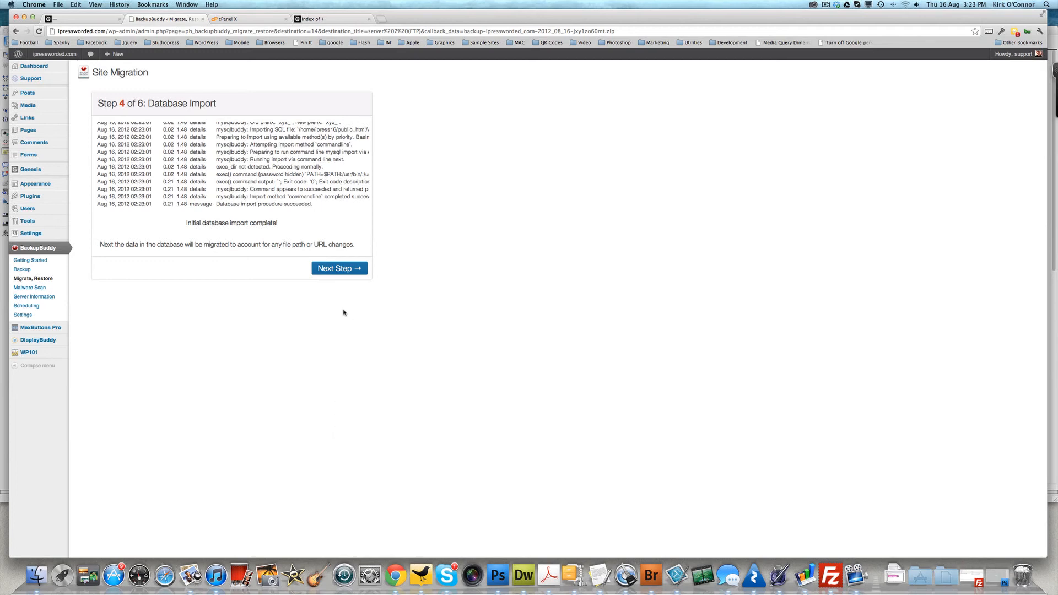
pyautogui.click(338, 270)
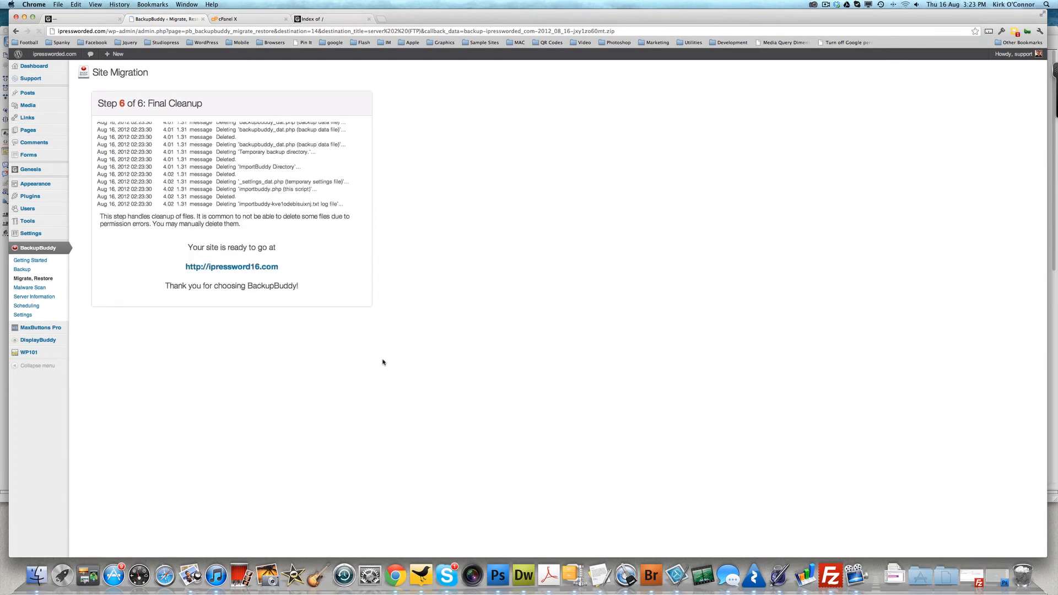
# Reload the ipressword16.com site in place of its directory index and look through the migrated home page
pyautogui.click(338, 18)
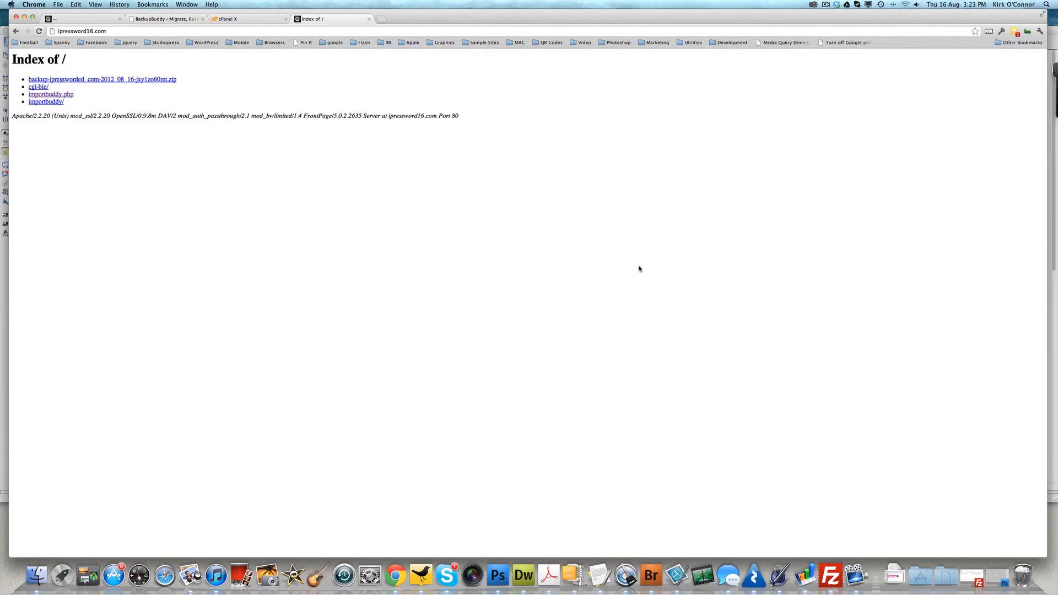
pyautogui.press('super+r')
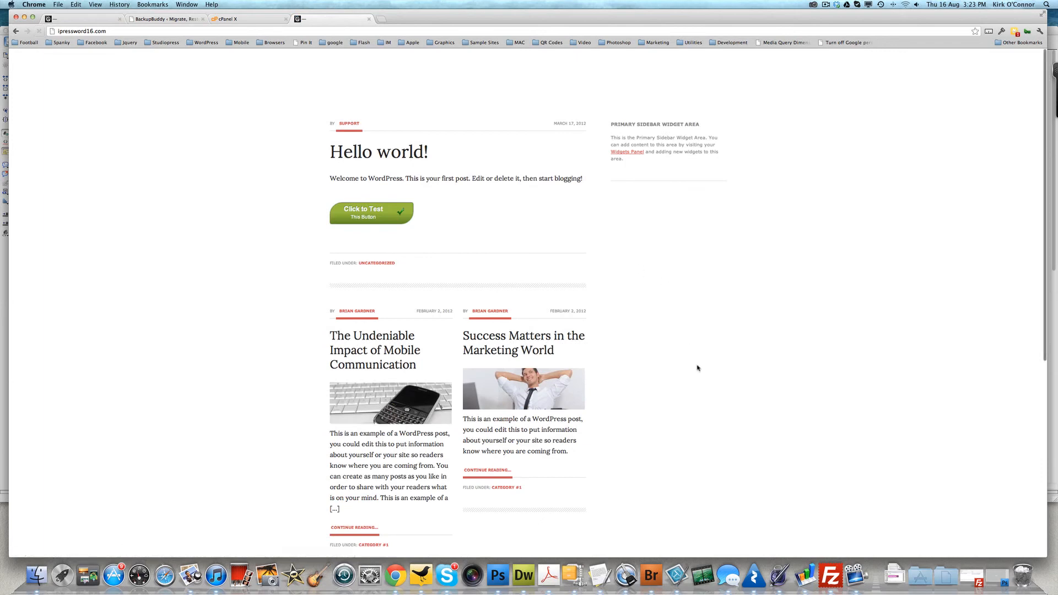
pyautogui.scroll(-3, 697, 367)
pyautogui.scroll(-8, 697, 368)
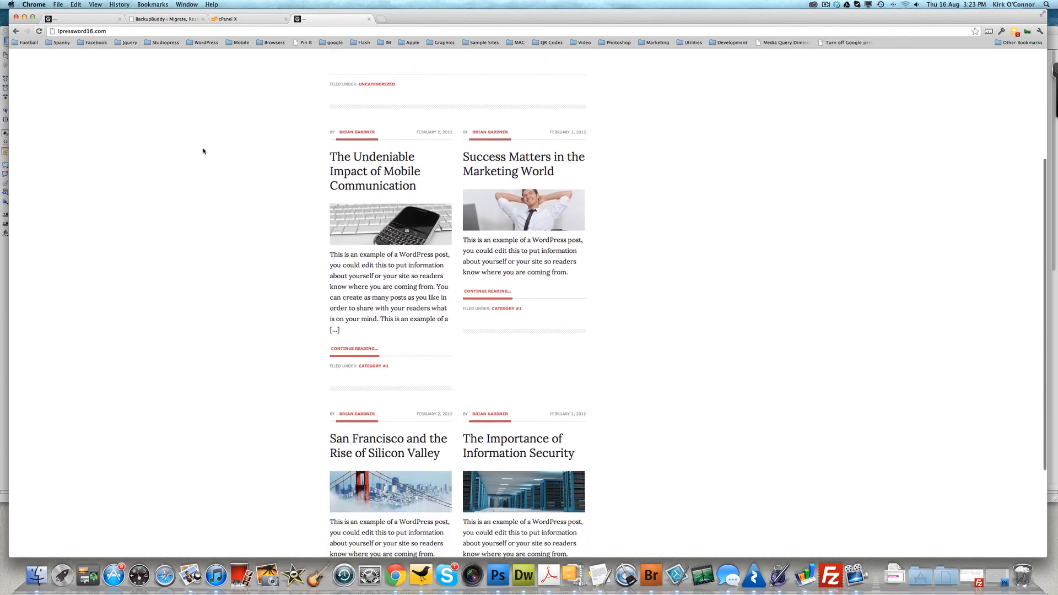
pyautogui.scroll(10, 203, 151)
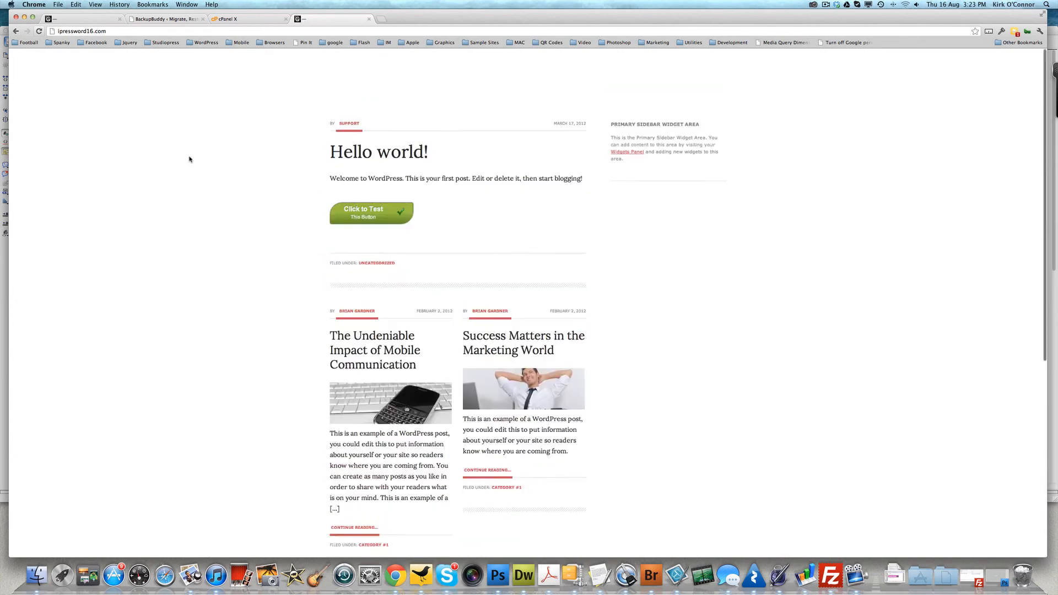
# Look through the original ipressworded.com home page for comparison and open its post "The Undeniable Impact of Mobile Communication"
pyautogui.click(66, 19)
pyautogui.scroll(3, 528, 285)
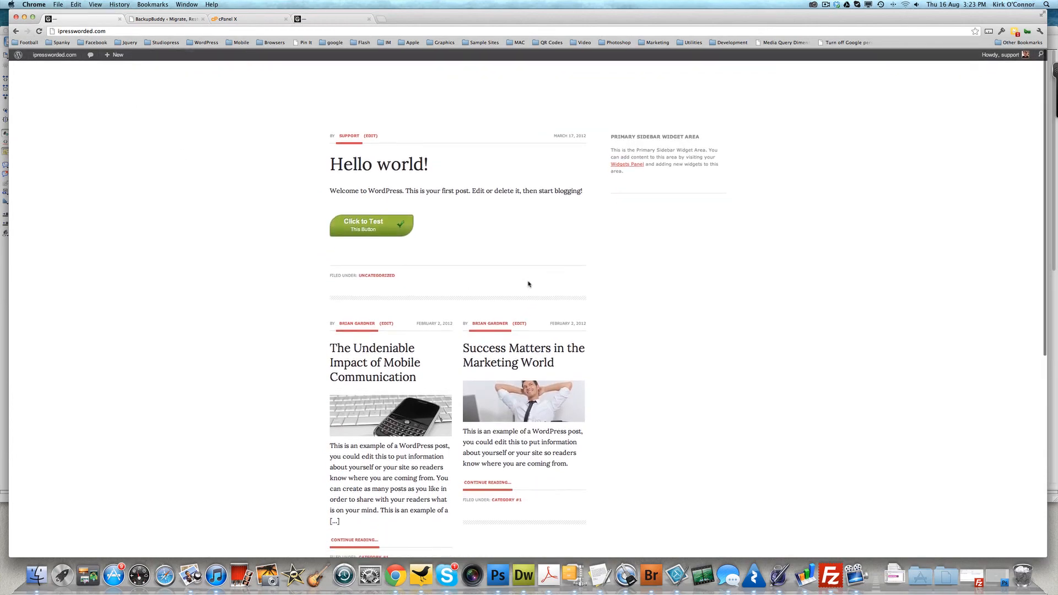
pyautogui.scroll(-10, 532, 287)
pyautogui.scroll(5, 539, 290)
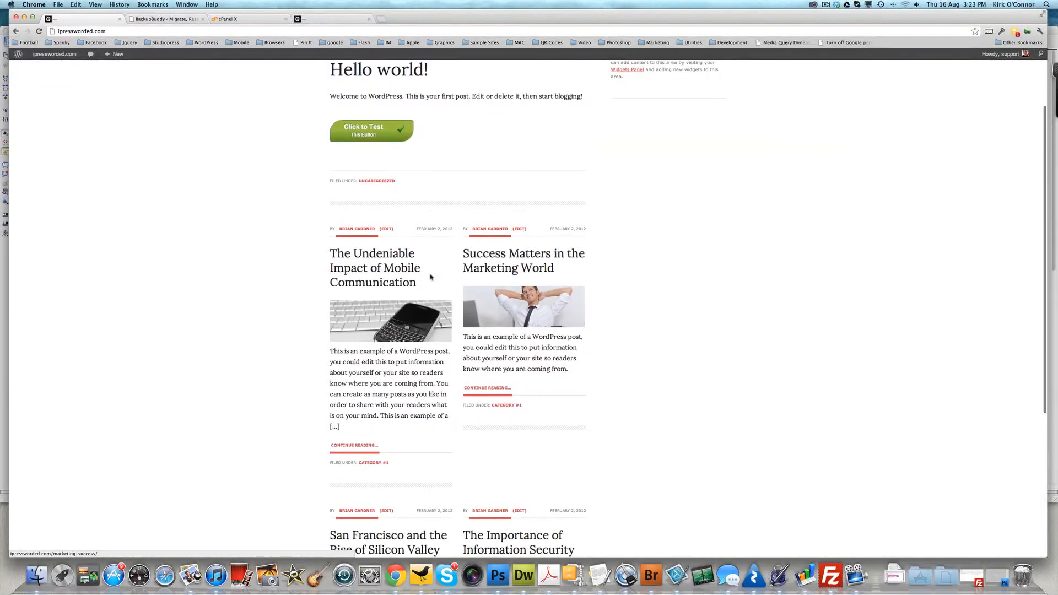
pyautogui.click(376, 265)
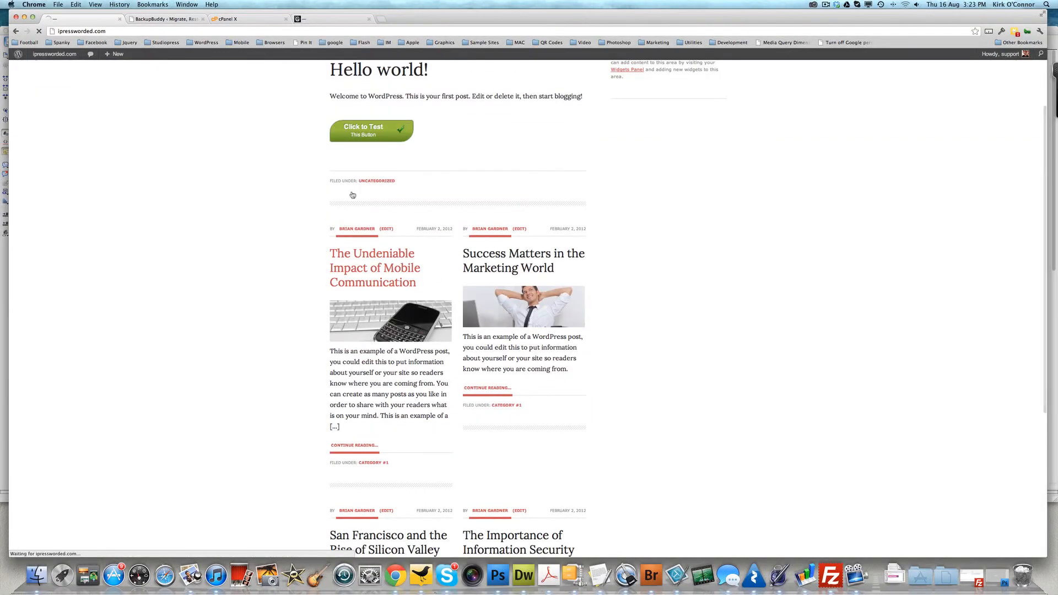
# Open the post "The Undeniable Impact of Mobile Communication" on the migrated ipressword16.com site and look through its content
pyautogui.click(323, 22)
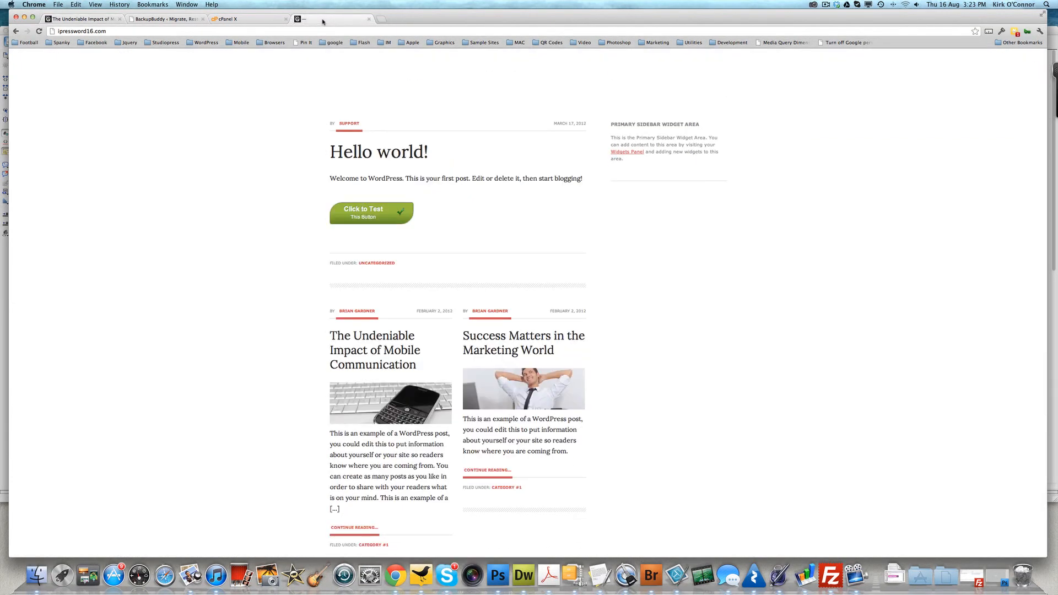
pyautogui.click(378, 359)
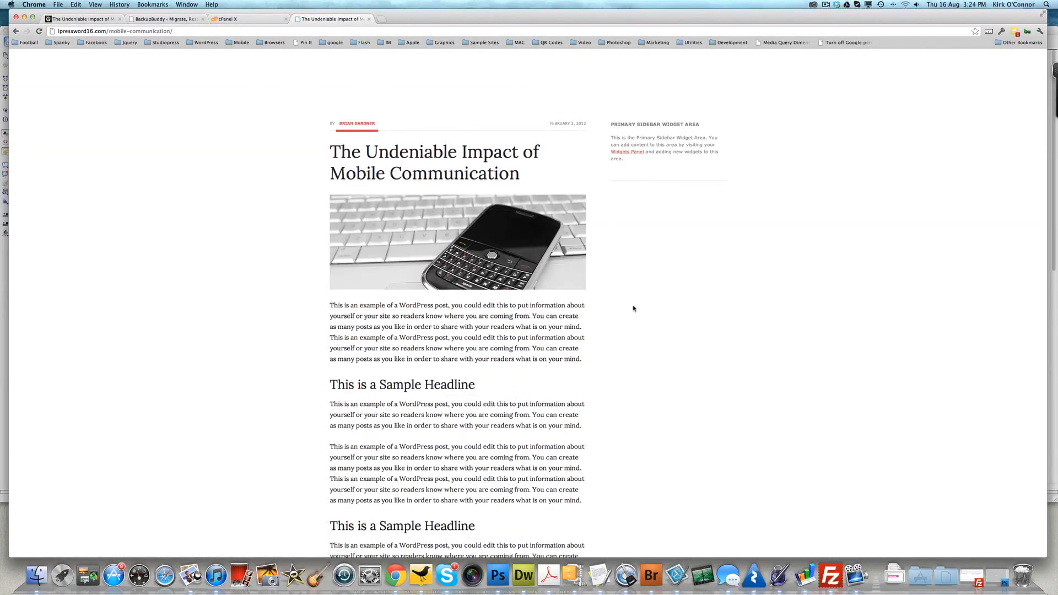
pyautogui.scroll(-5, 618, 303)
pyautogui.scroll(2, 633, 308)
pyautogui.scroll(3, 633, 309)
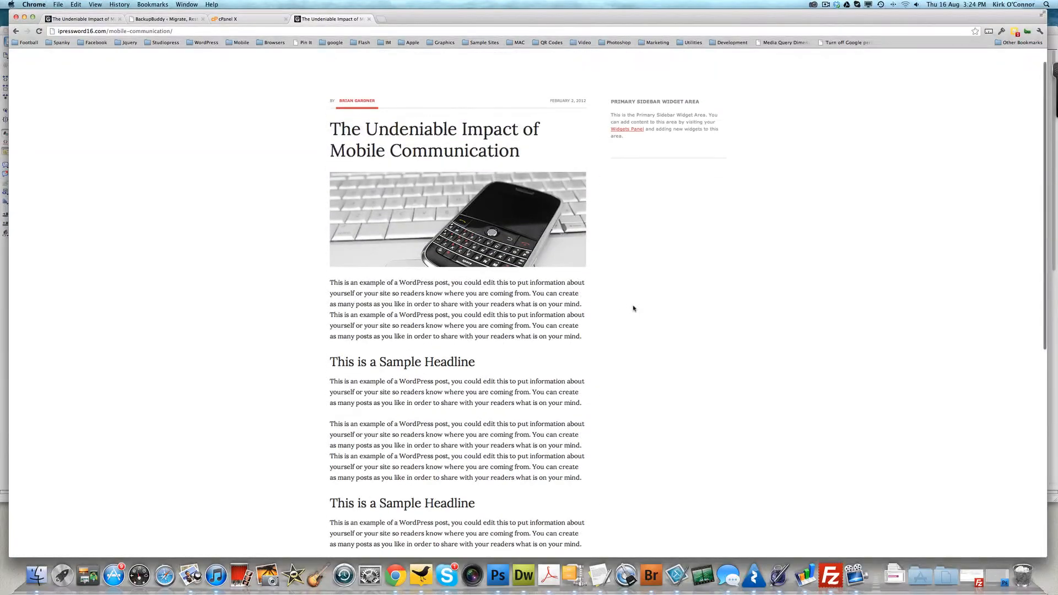